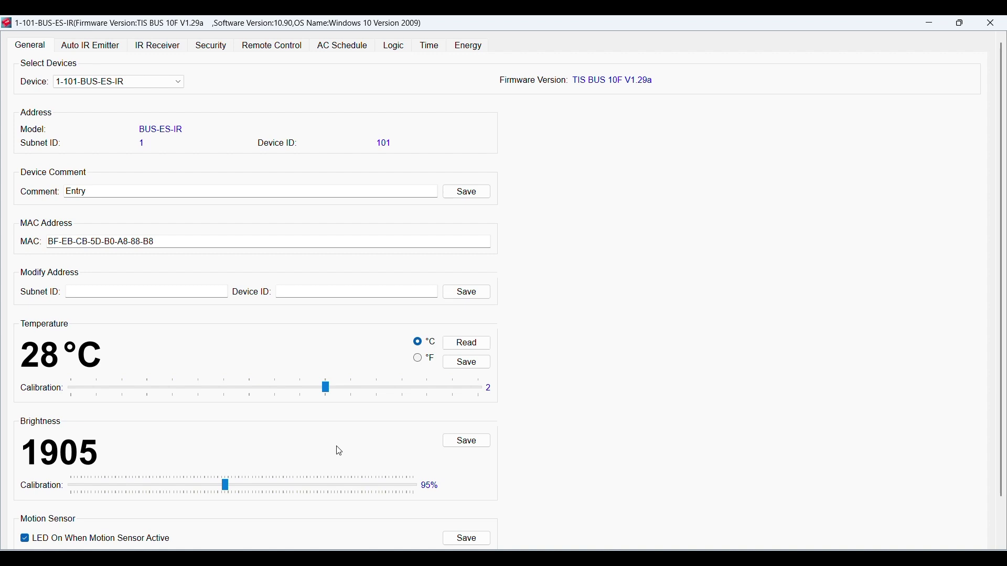
# Open the logic settings of the BUS-ES-IR device.
pyautogui.click(395, 48)
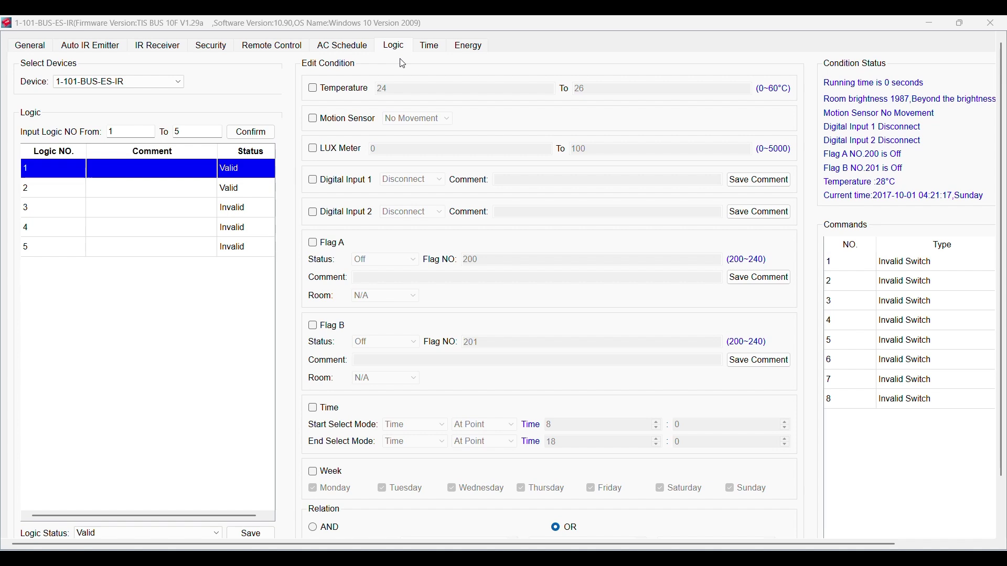
# Try a temperature condition from 20 to 30 °C for logic 1, and disable it again.
pyautogui.click(314, 89)
pyautogui.click(405, 87)
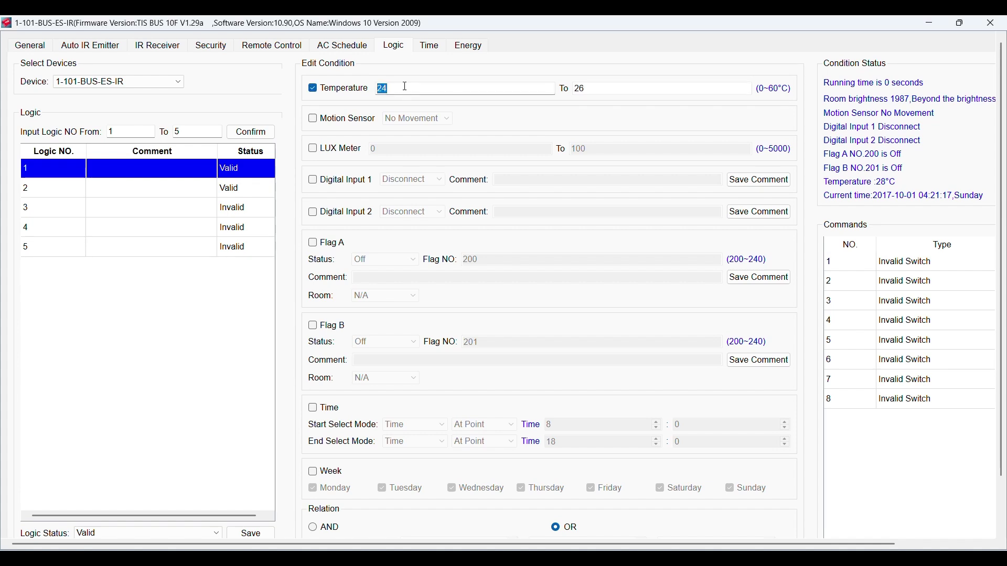
pyautogui.click(616, 92)
pyautogui.write('30')
pyautogui.click(346, 93)
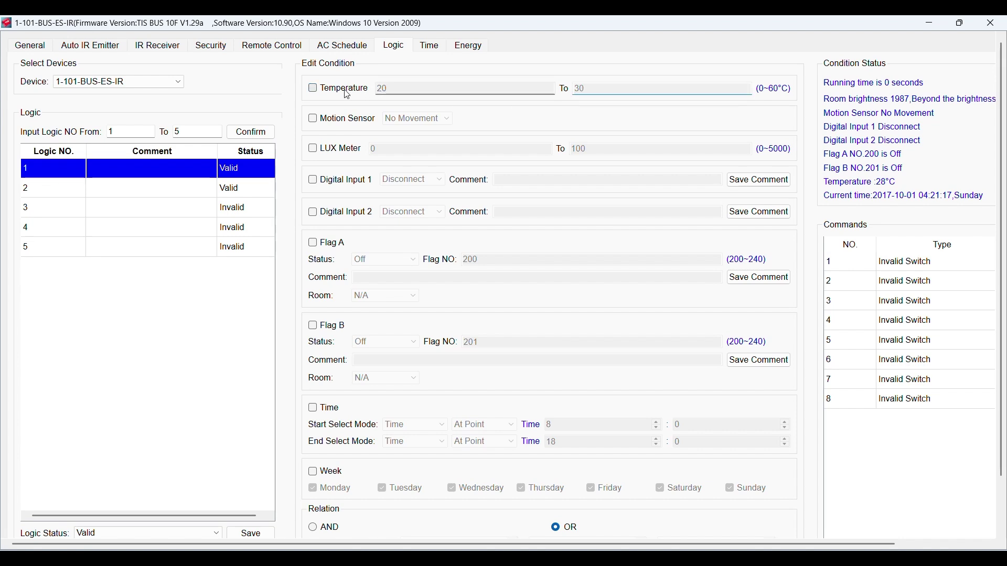
# Try the motion sensor and LUX meter conditions one after the other, disabling each again.
pyautogui.click(332, 120)
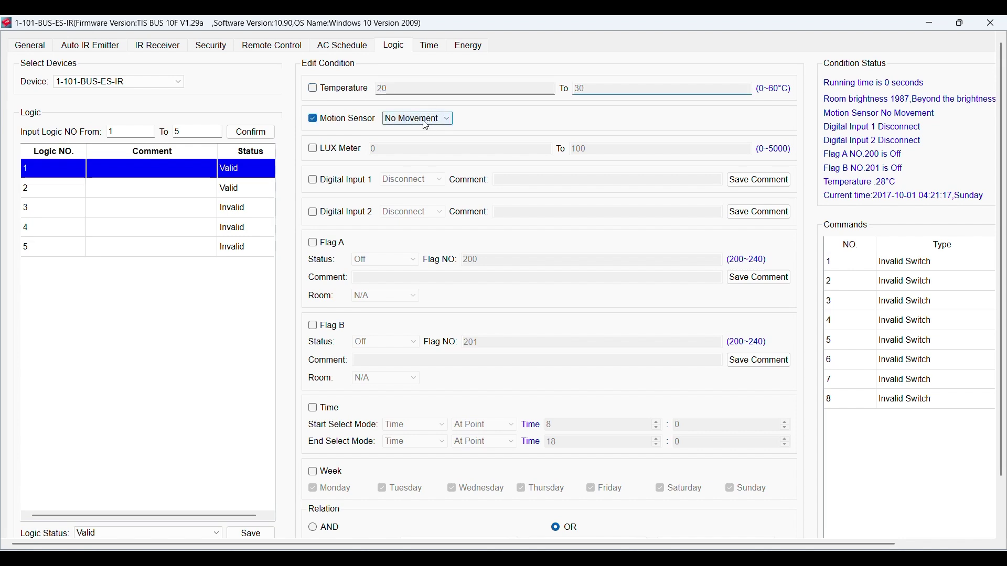
pyautogui.click(424, 121)
pyautogui.click(339, 126)
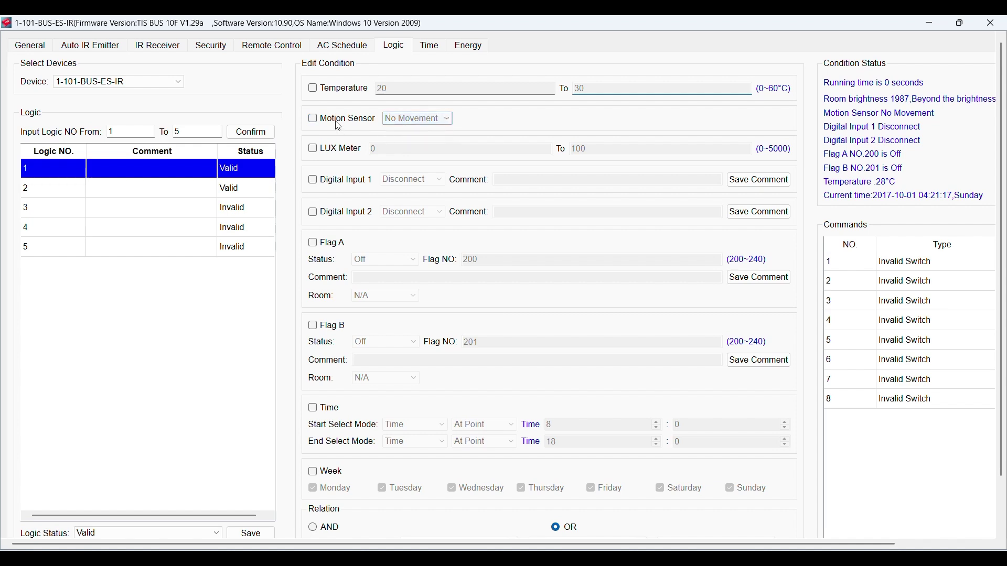
pyautogui.click(322, 151)
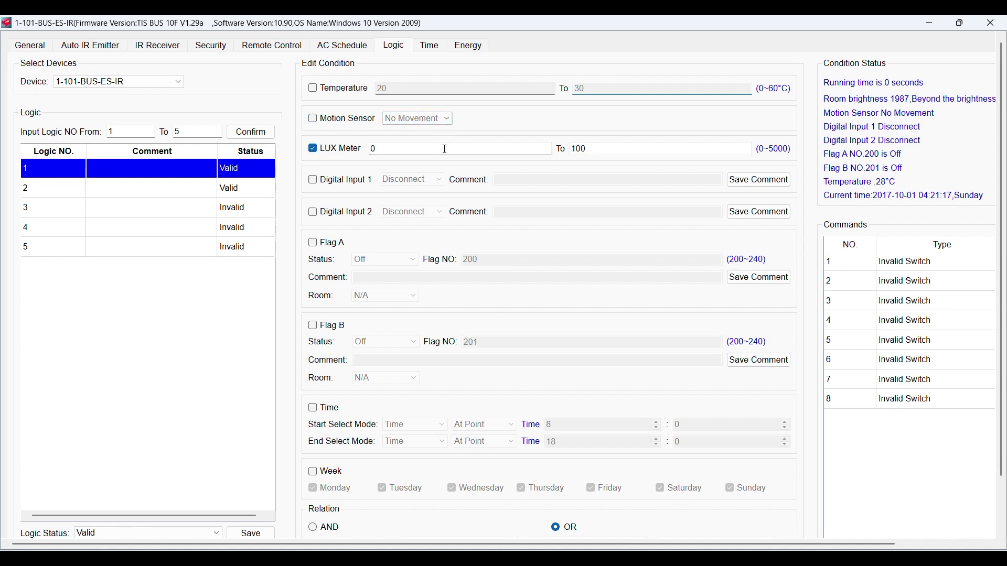
pyautogui.click(652, 147)
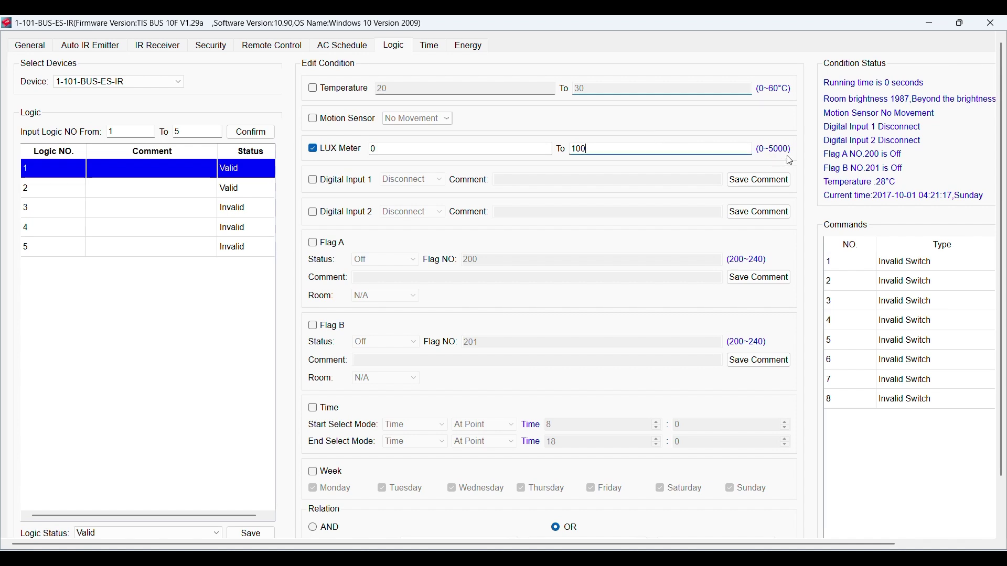
pyautogui.click(341, 186)
pyautogui.click(316, 150)
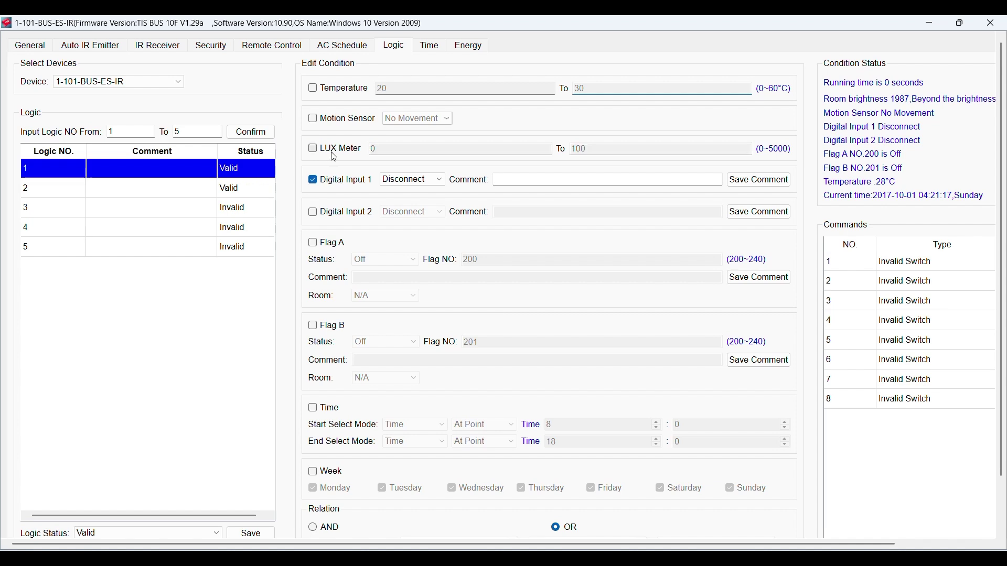
# Try the Connect and Disconnect states for Digital Input 1, enable Digital Input 2 as well, and disable both inputs again.
pyautogui.click(431, 182)
pyautogui.click(423, 197)
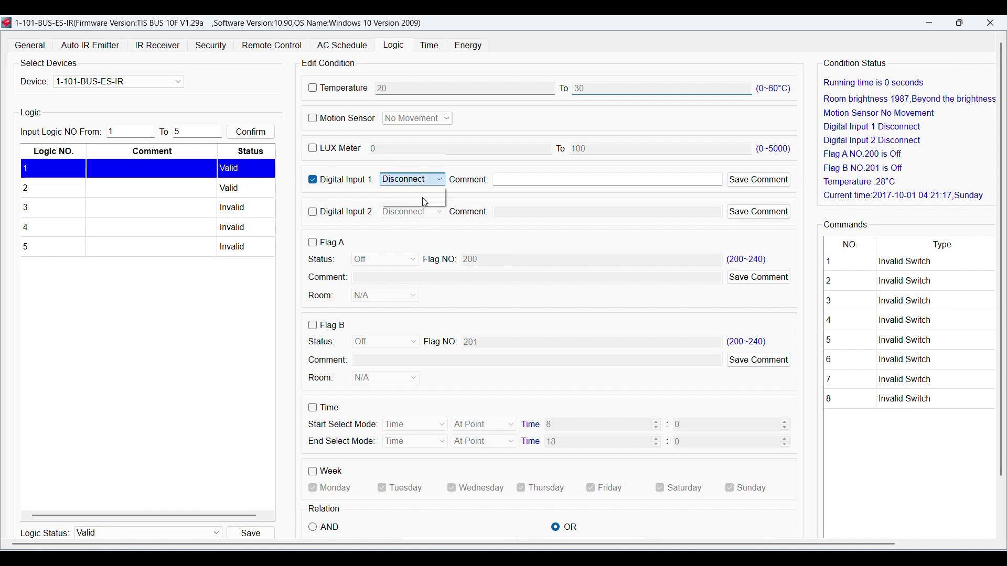
pyautogui.click(344, 215)
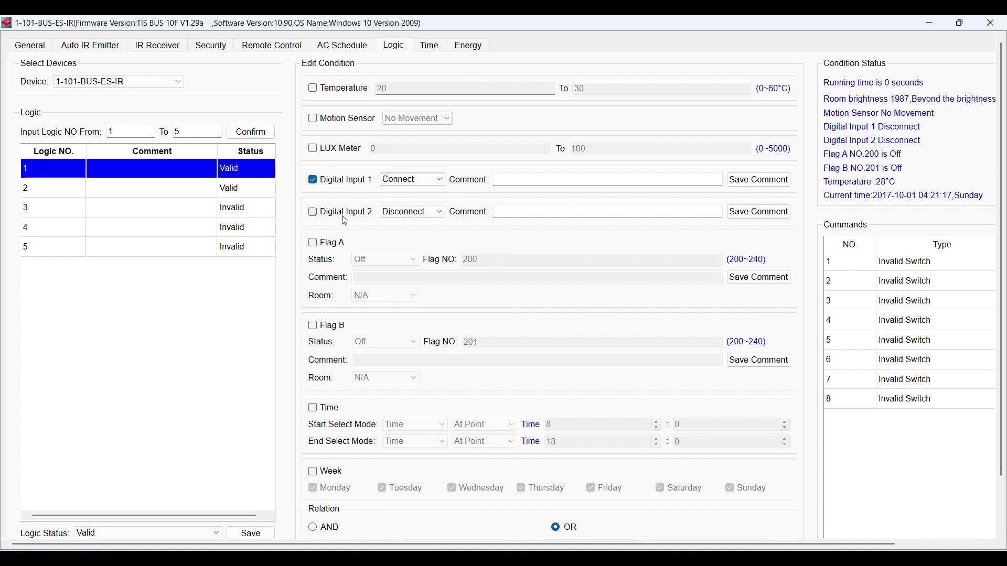
pyautogui.click(443, 180)
pyautogui.click(436, 193)
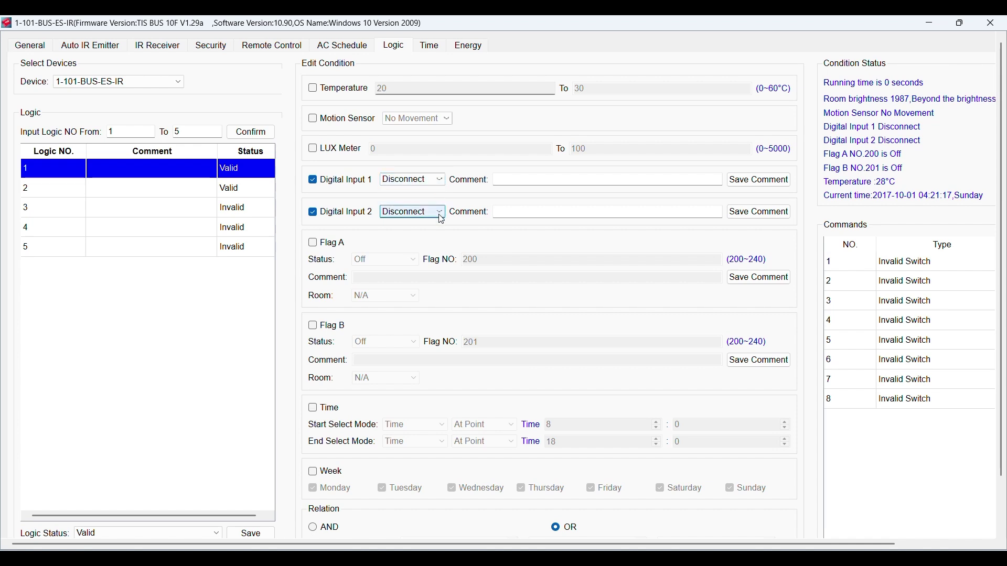
pyautogui.click(511, 181)
pyautogui.click(347, 181)
pyautogui.click(344, 214)
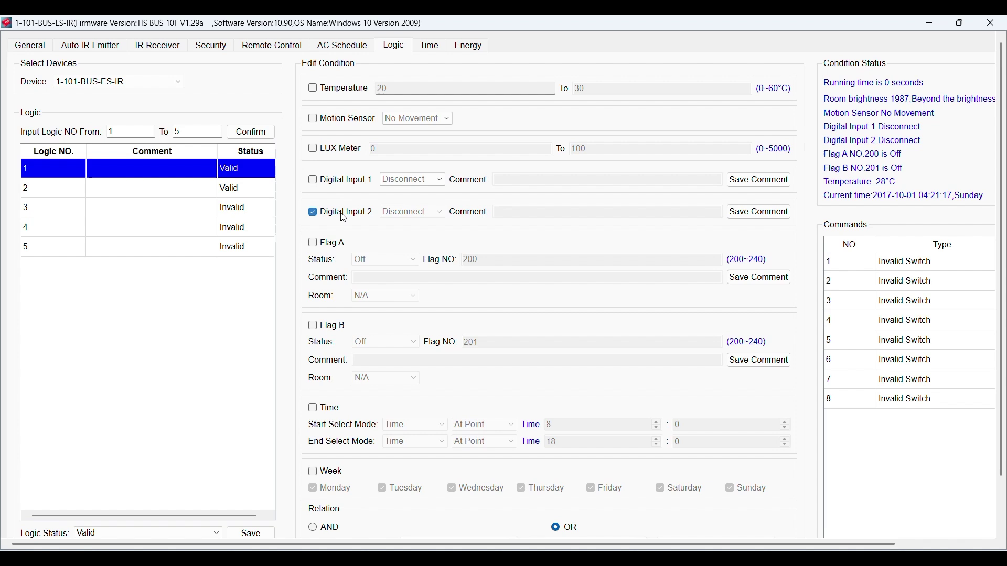
# Try the Flag A and Flag B conditions, check Flag B's status choices, and disable both flags again.
pyautogui.click(332, 244)
pyautogui.click(332, 326)
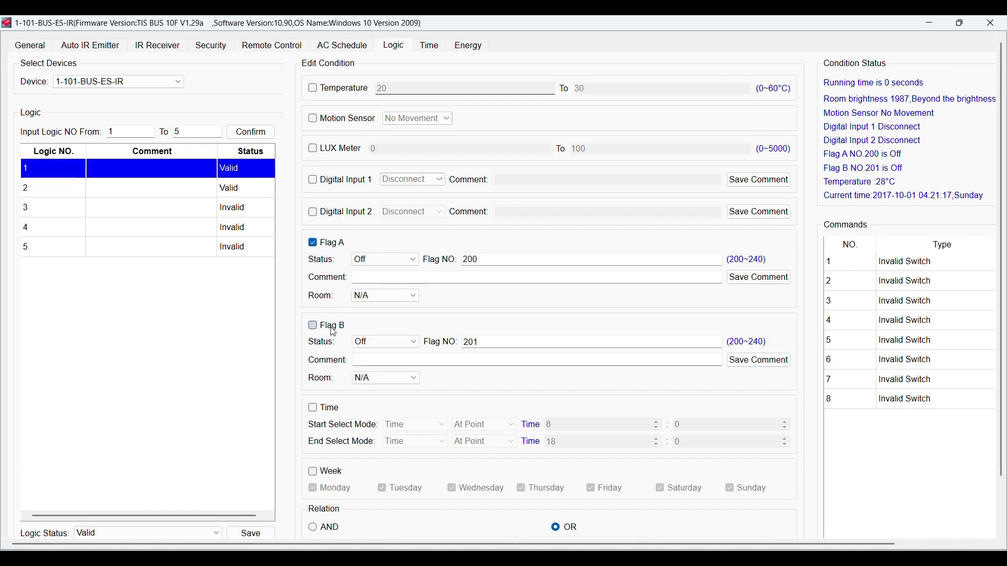
pyautogui.click(336, 248)
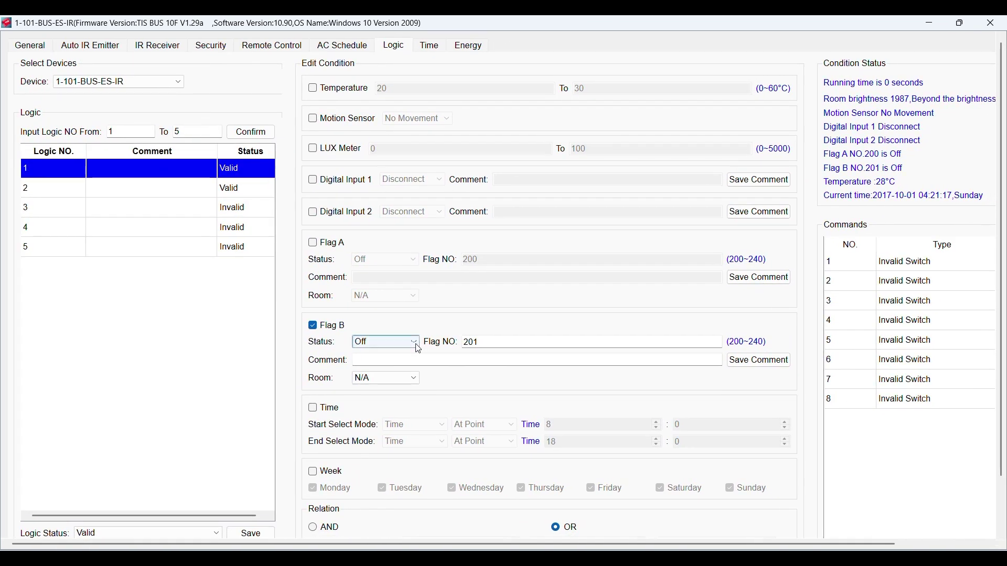
pyautogui.click(416, 345)
pyautogui.click(418, 348)
pyautogui.click(313, 326)
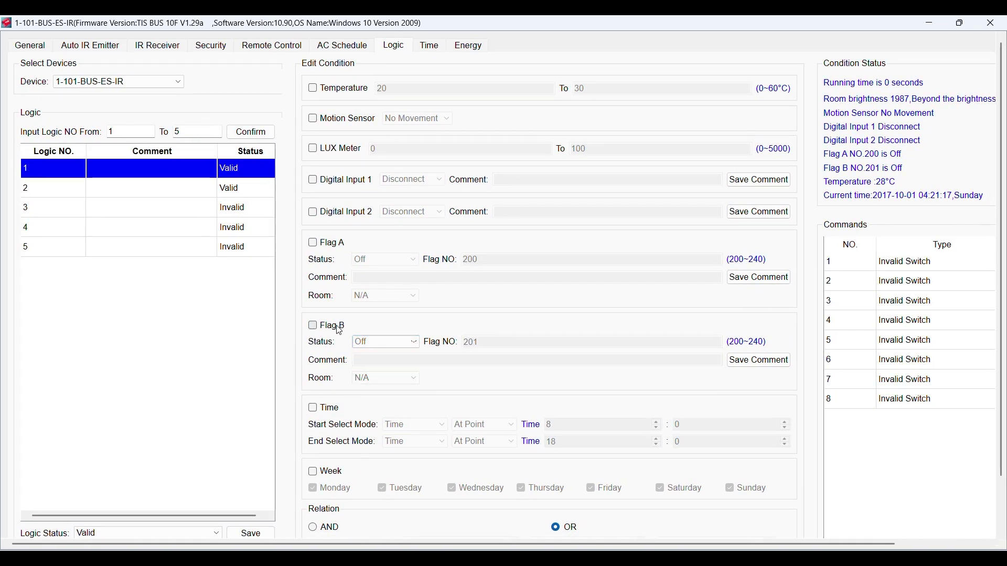
# Enable the time condition, check the choices for its start mode, and disable it again.
pyautogui.click(323, 410)
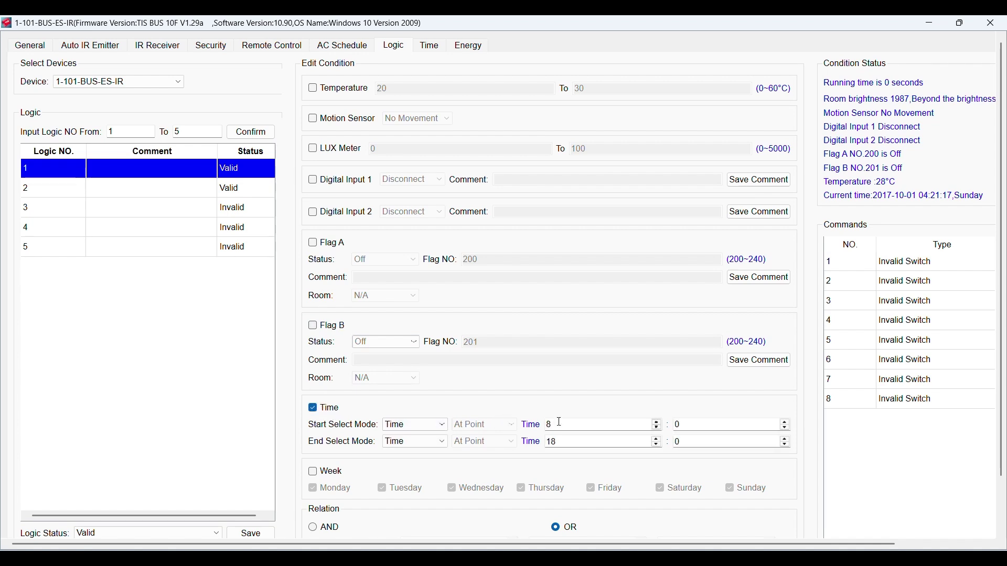
pyautogui.click(442, 426)
pyautogui.click(438, 430)
pyautogui.click(318, 413)
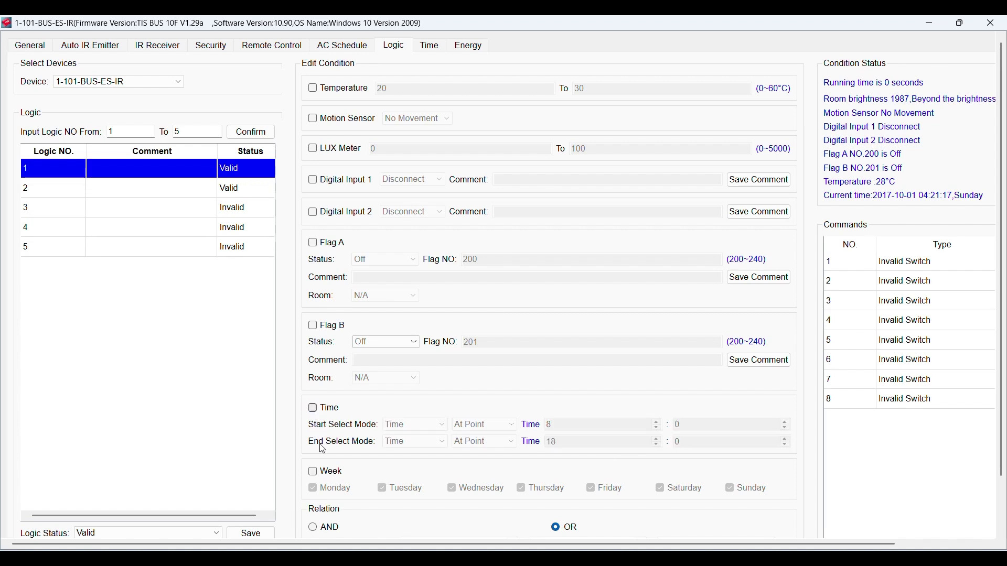
# Try the week condition with all days and the AND relation, and disable the week condition again.
pyautogui.click(331, 473)
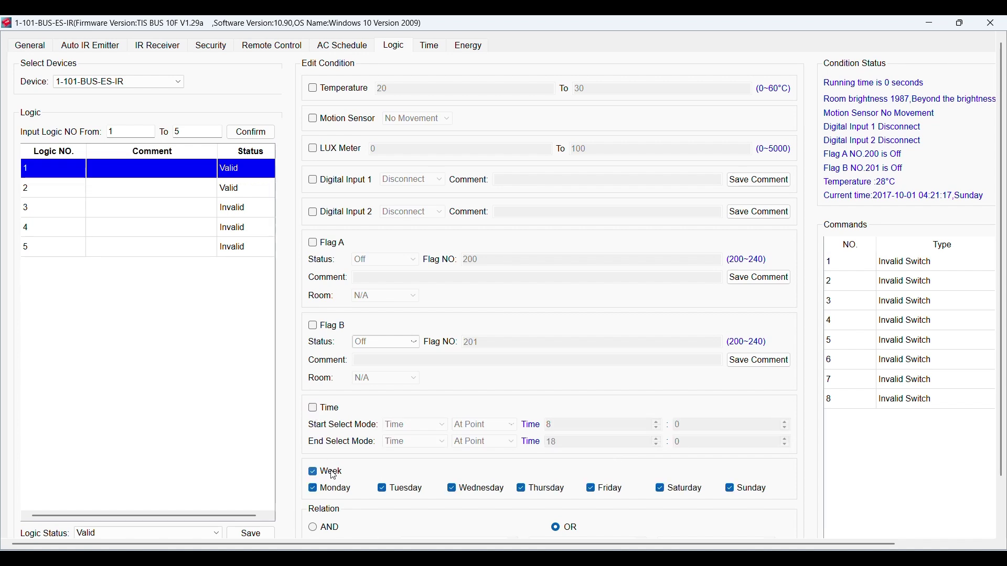
pyautogui.click(422, 490)
pyautogui.click(562, 494)
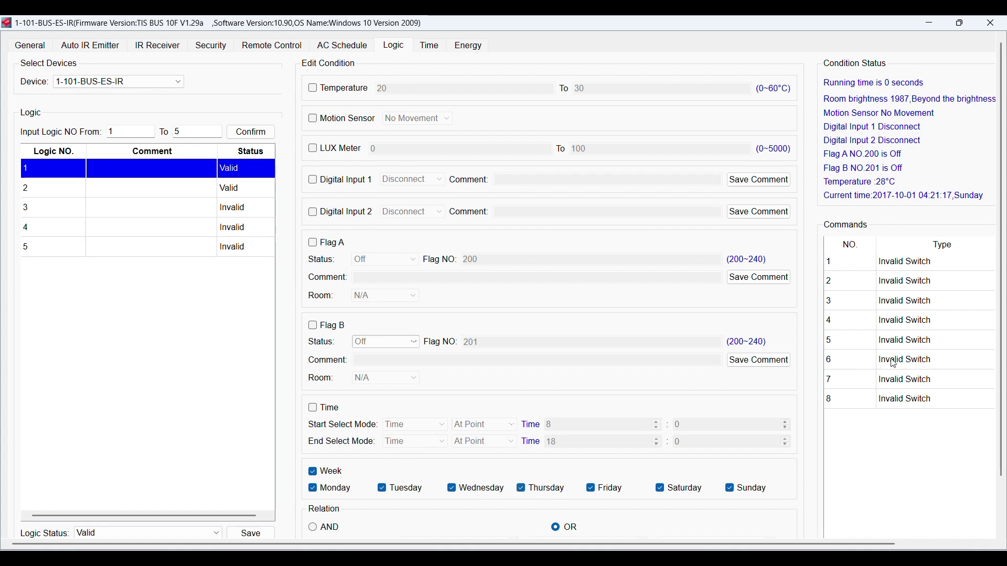
pyautogui.scroll(-1, 1005, 414)
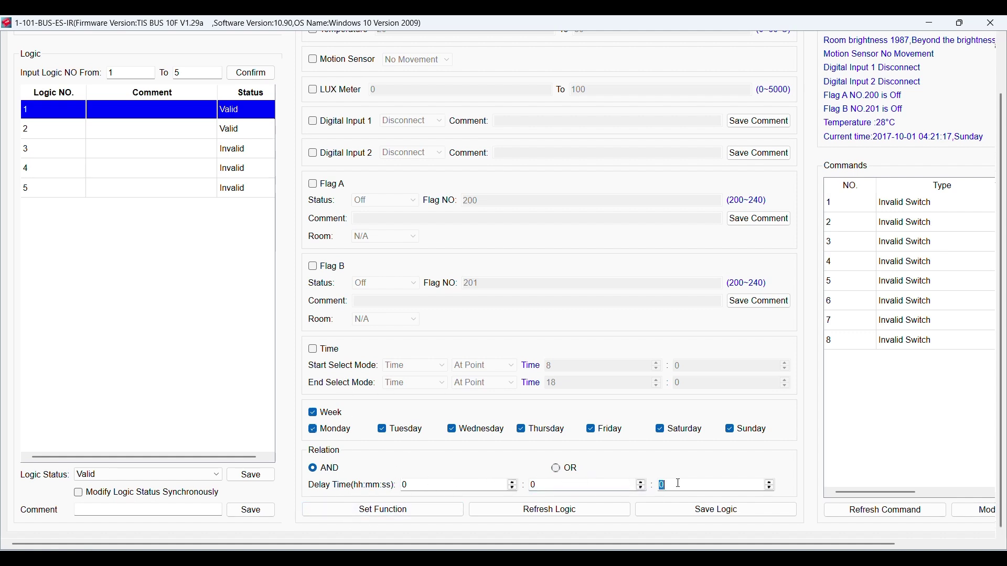
pyautogui.click(314, 415)
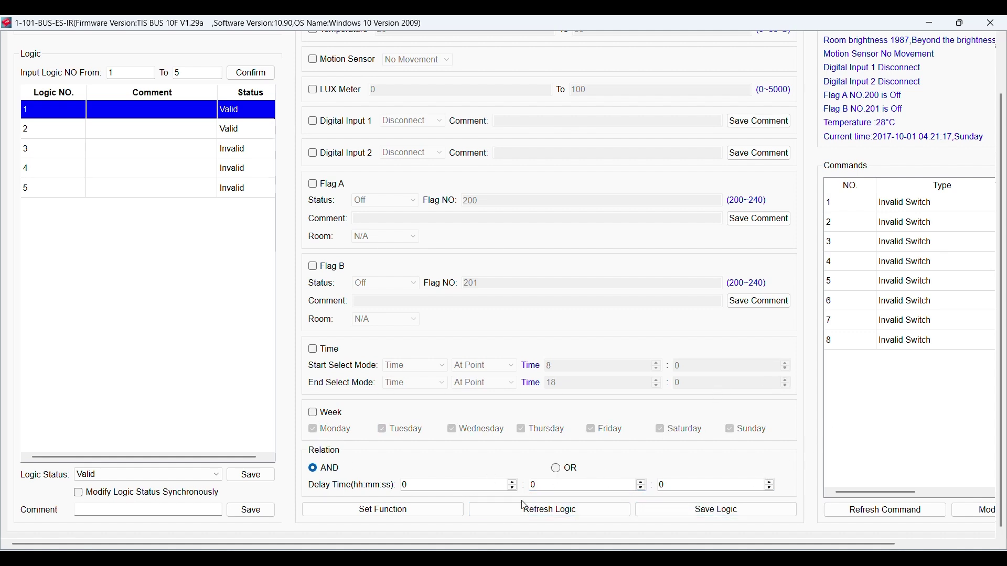
pyautogui.scroll(1, 433, 45)
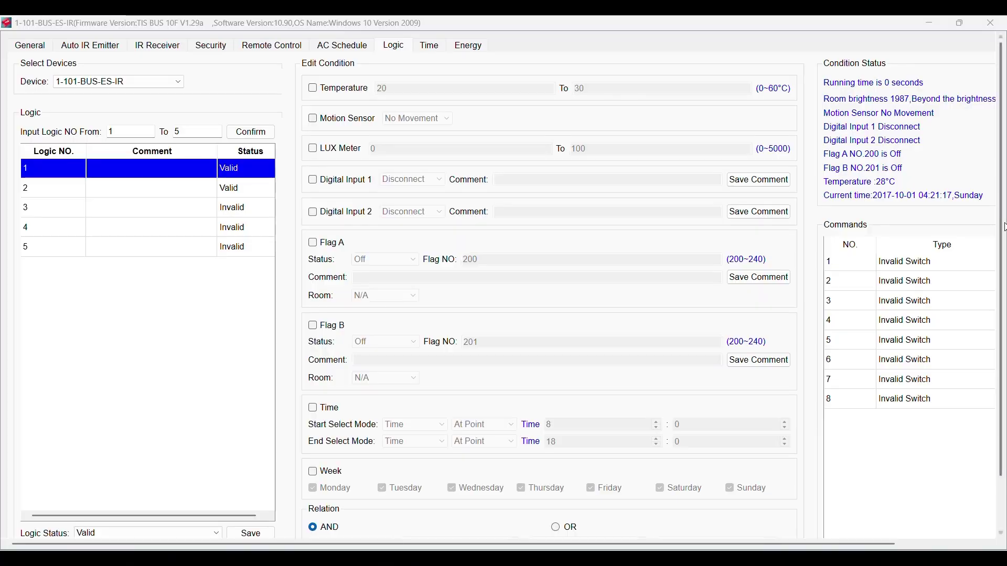
# Save logic 1 with the status Valid and the comment "If gate open night".
pyautogui.click(213, 476)
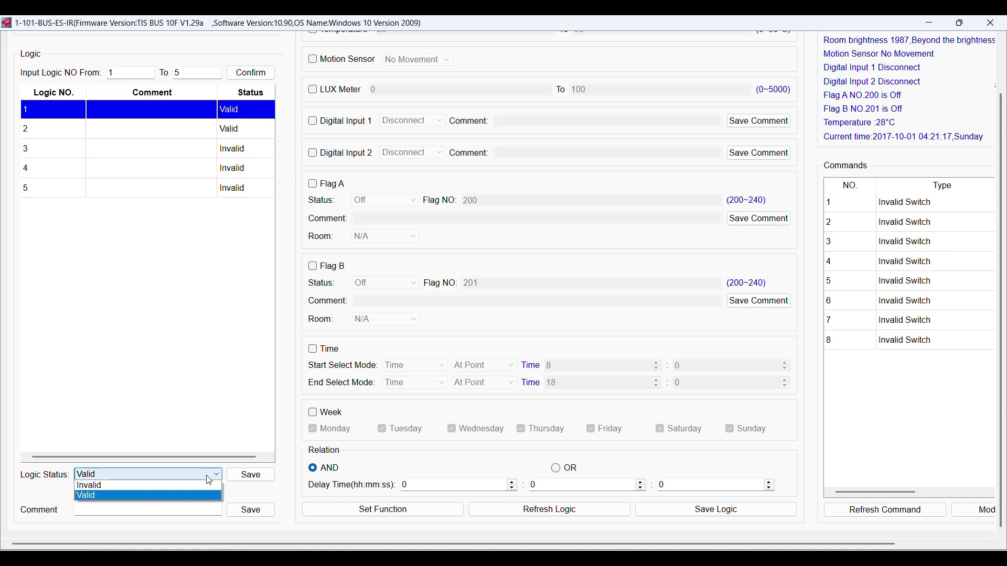
pyautogui.click(213, 479)
pyautogui.click(253, 476)
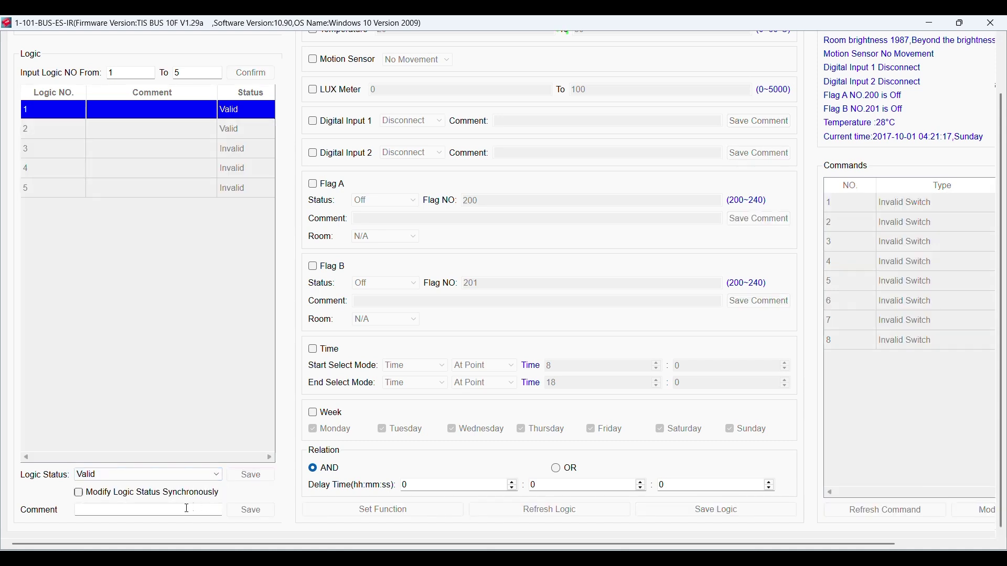
pyautogui.click(153, 510)
pyautogui.write('If gate open - night')
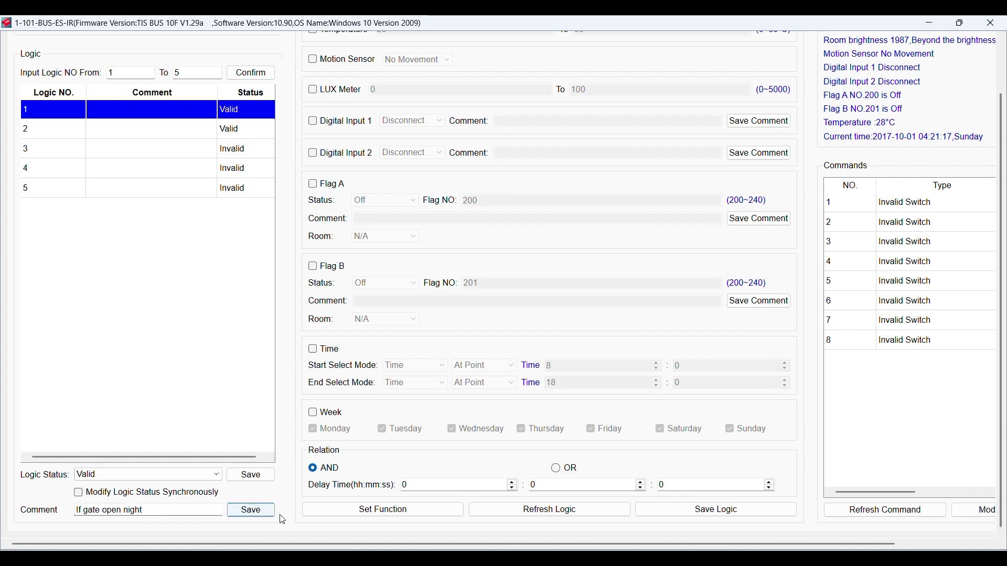
pyautogui.click(250, 510)
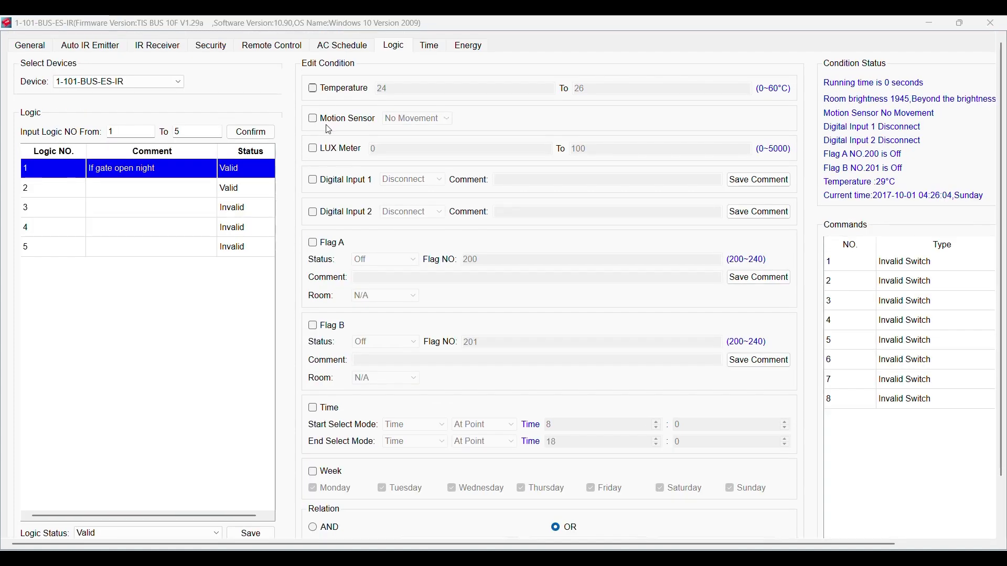
# Enable Digital Input 1 as a condition with the state Disconnect, and save its comment as "Gate".
pyautogui.click(312, 179)
pyautogui.click(437, 181)
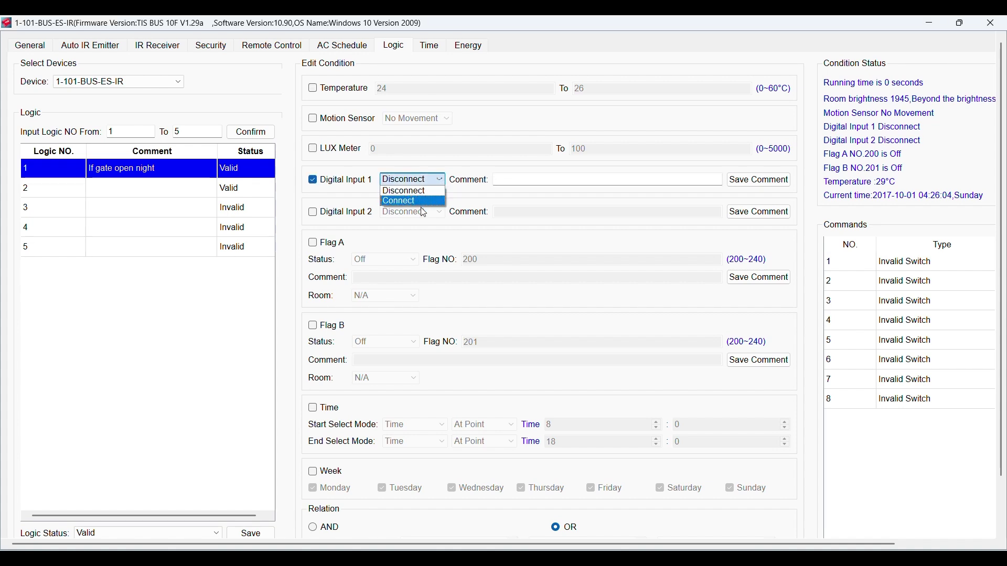
pyautogui.click(424, 191)
pyautogui.click(514, 179)
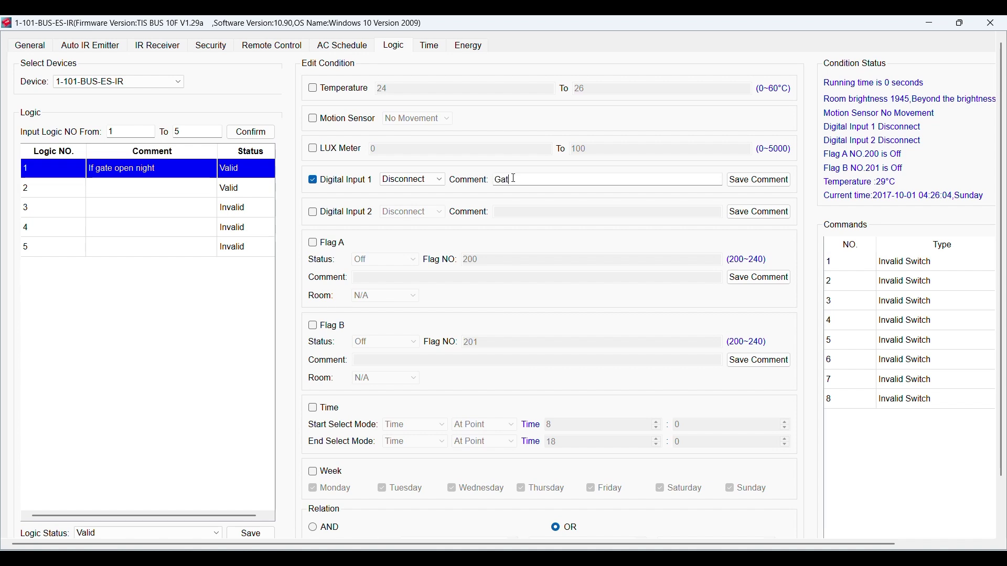
pyautogui.write('Gate')
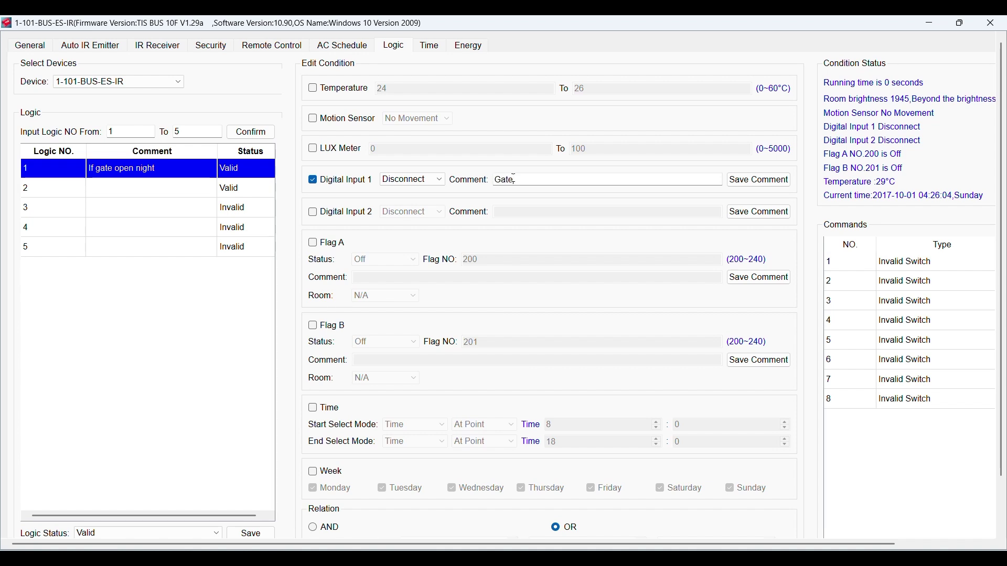
pyautogui.click(744, 185)
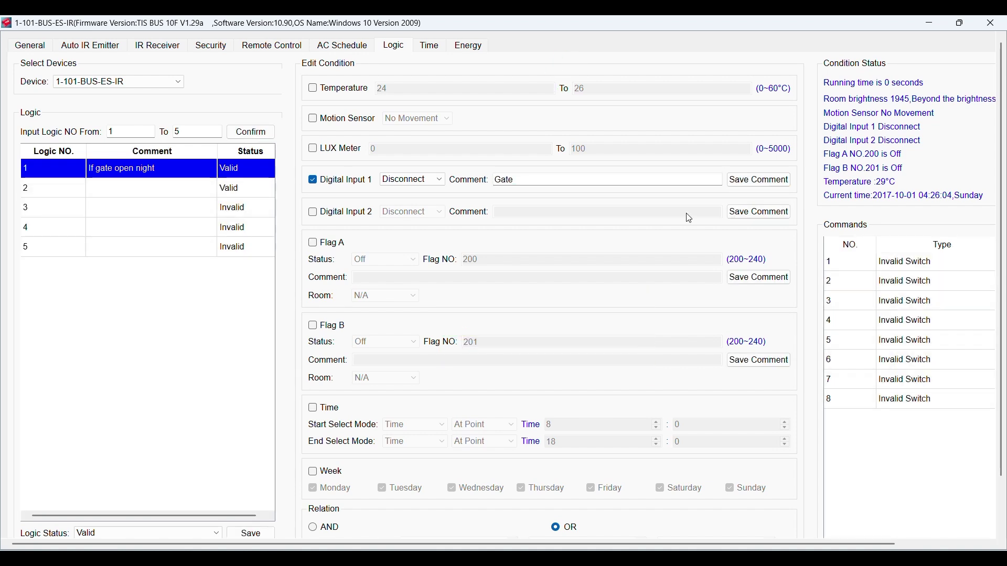
# Enable the time condition with Sunset as the start mode and Sunrise as the end mode.
pyautogui.click(313, 408)
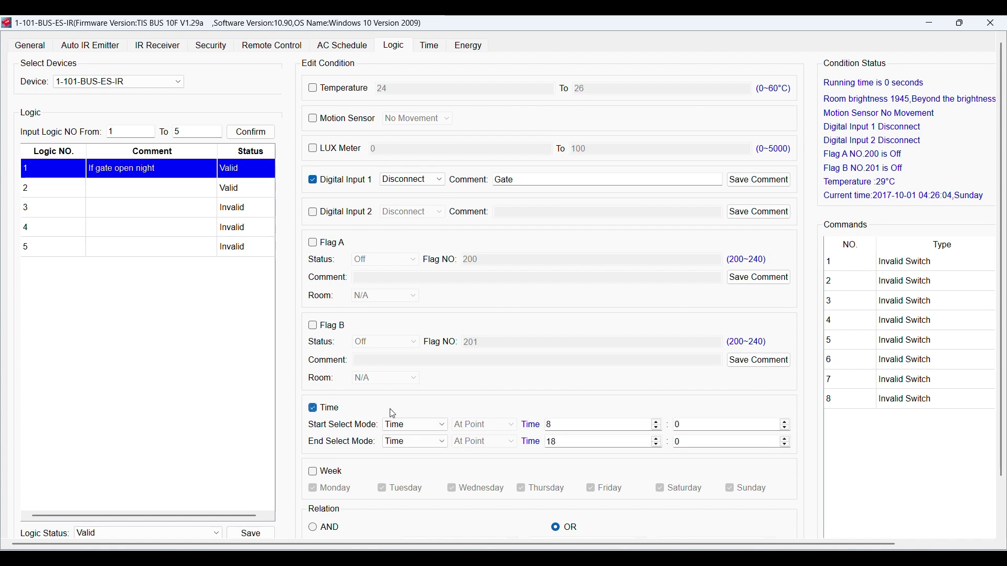
pyautogui.click(438, 426)
pyautogui.click(415, 456)
pyautogui.click(438, 441)
pyautogui.click(414, 462)
# Set the relation between the conditions to AND and save the logic.
pyautogui.scroll(-1, 414, 461)
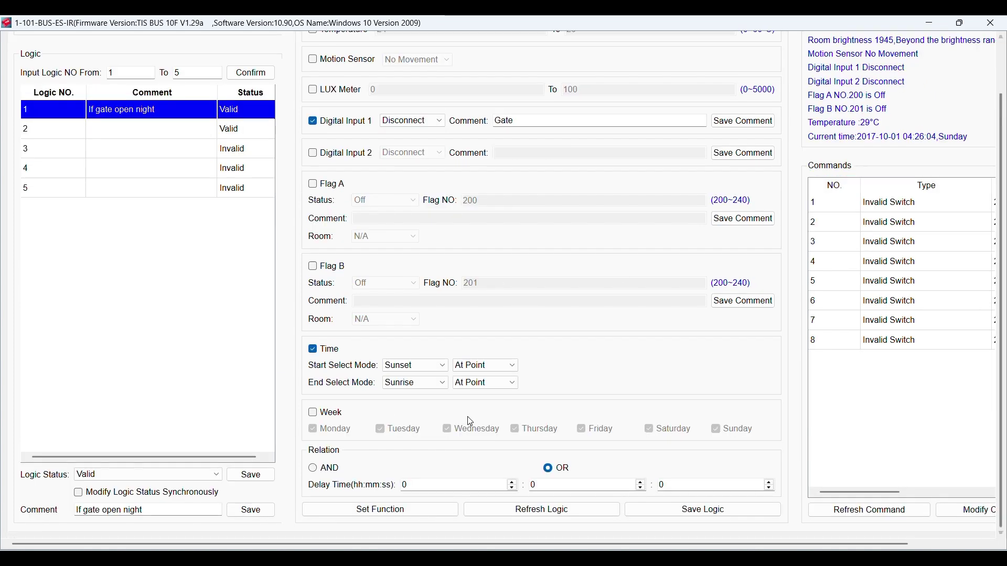
pyautogui.click(312, 469)
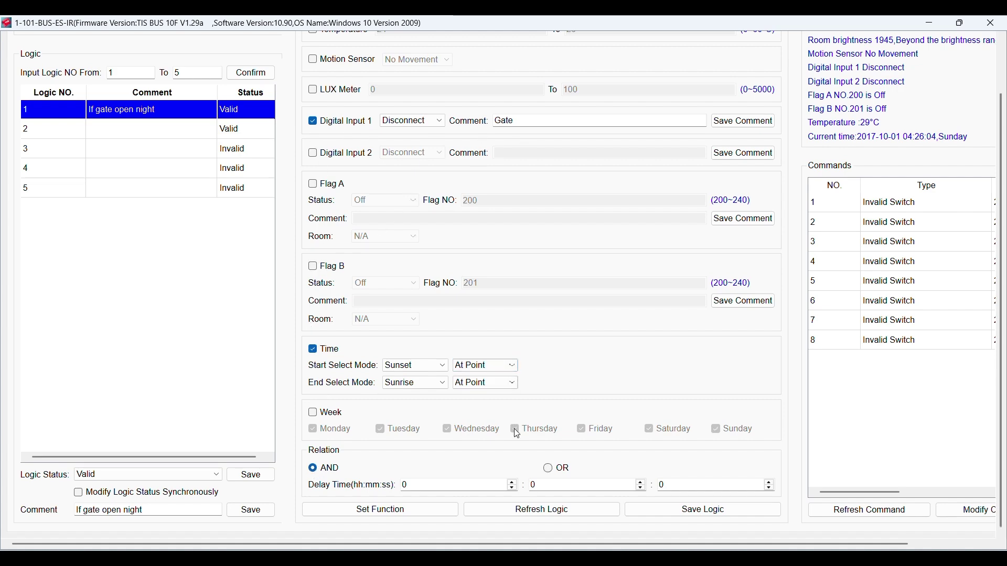
pyautogui.click(703, 510)
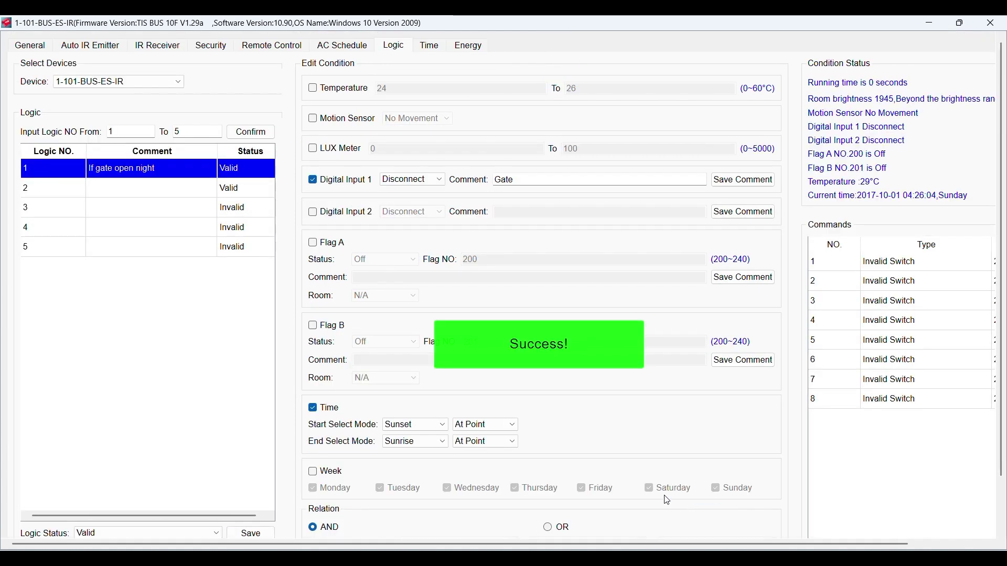
# Configure command 1 of logic 1 as Single Channel Lighting for the Fountain Light channel in the Outdoor room.
pyautogui.click(910, 508)
pyautogui.click(256, 246)
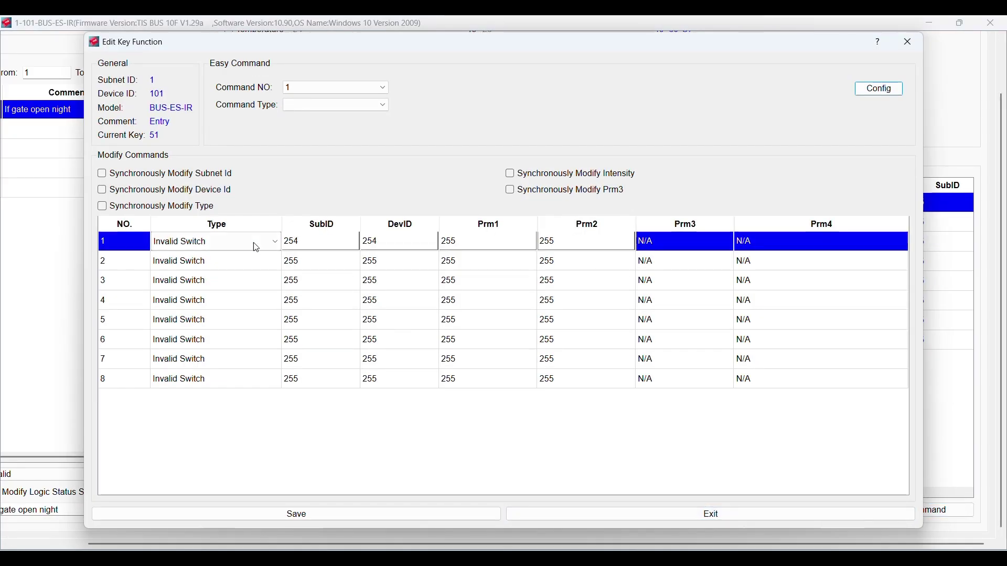
pyautogui.click(350, 103)
pyautogui.click(349, 116)
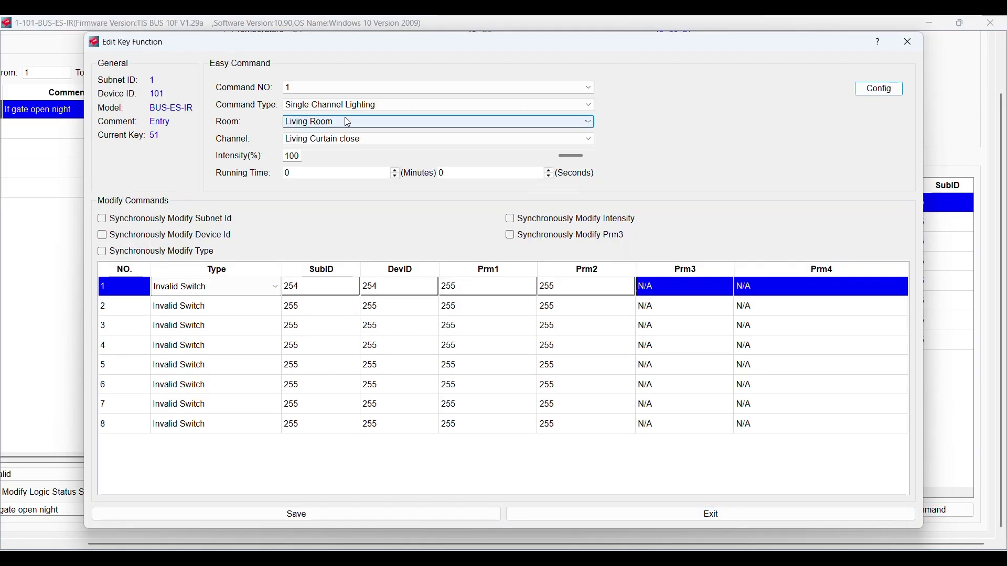
pyautogui.click(348, 122)
pyautogui.click(341, 159)
pyautogui.click(363, 139)
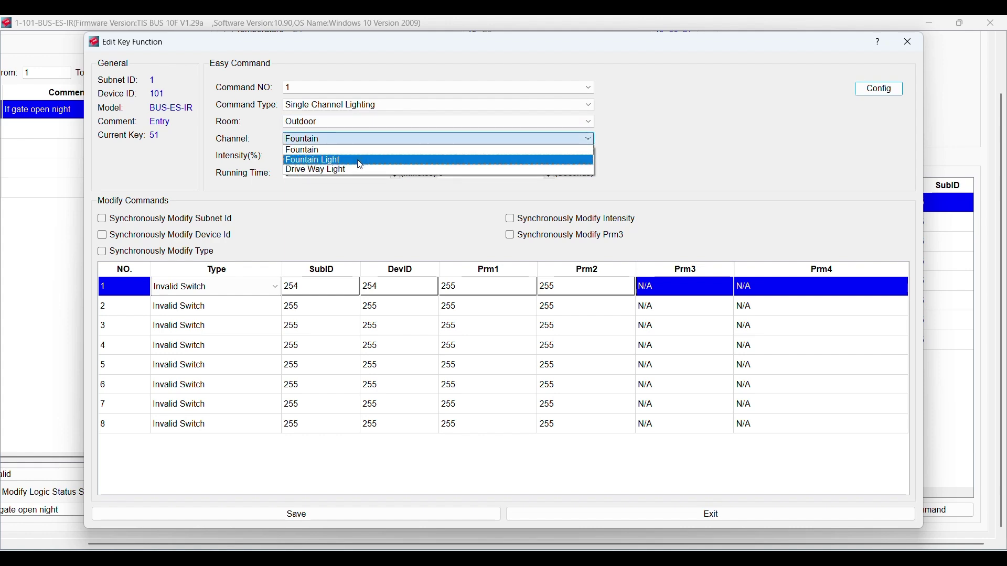
pyautogui.click(360, 161)
pyautogui.click(879, 89)
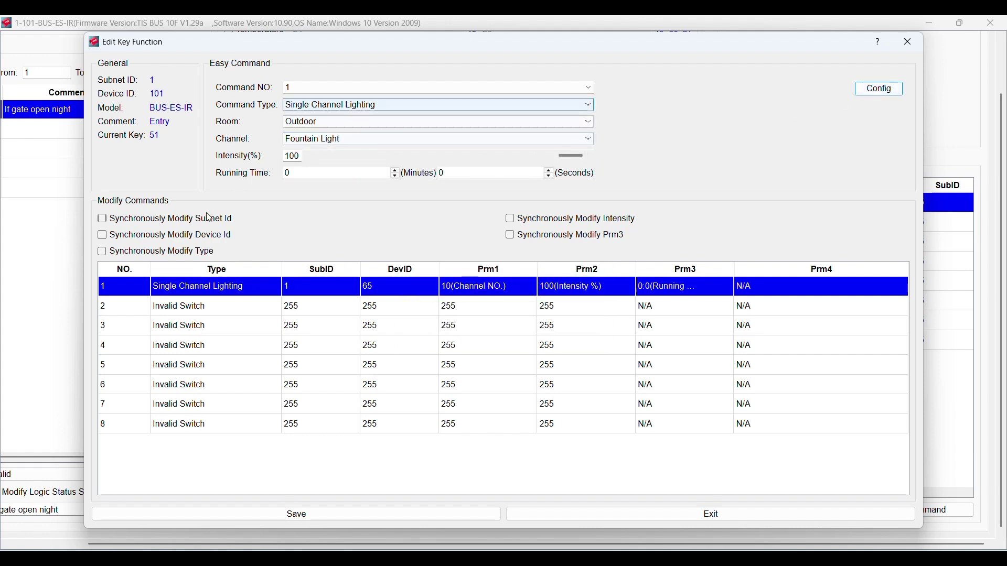
# Configure command 2 as Single Channel Lighting for the Outdoor room's Drive Way Light channel, and save the commands.
pyautogui.click(220, 307)
pyautogui.click(340, 105)
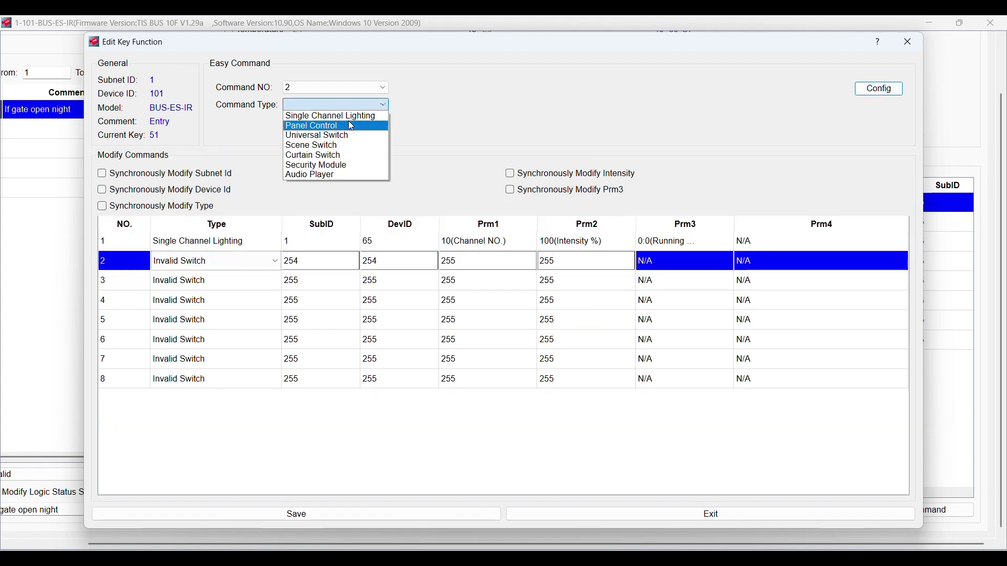
pyautogui.click(353, 116)
pyautogui.click(345, 121)
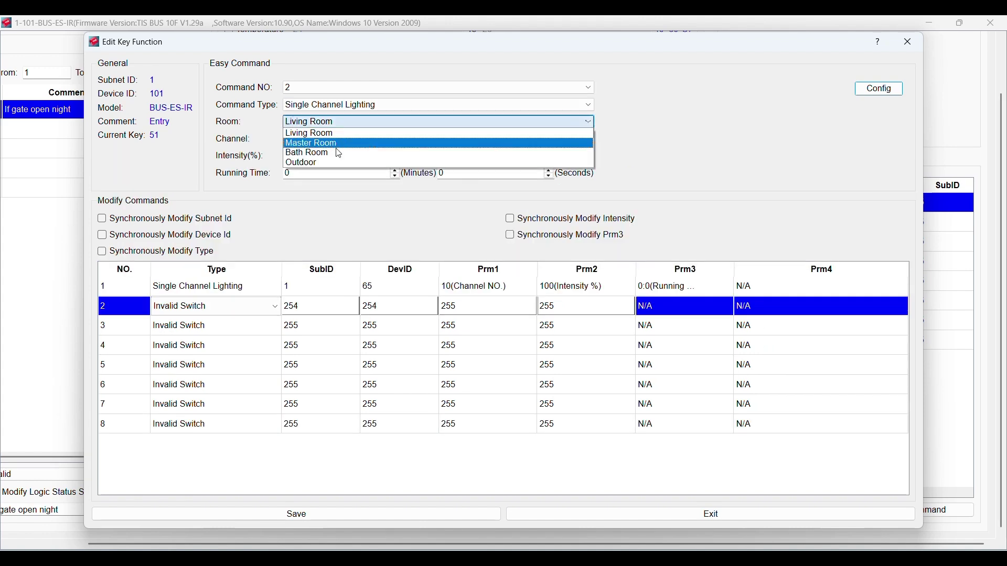
pyautogui.click(356, 161)
pyautogui.click(360, 140)
pyautogui.click(361, 166)
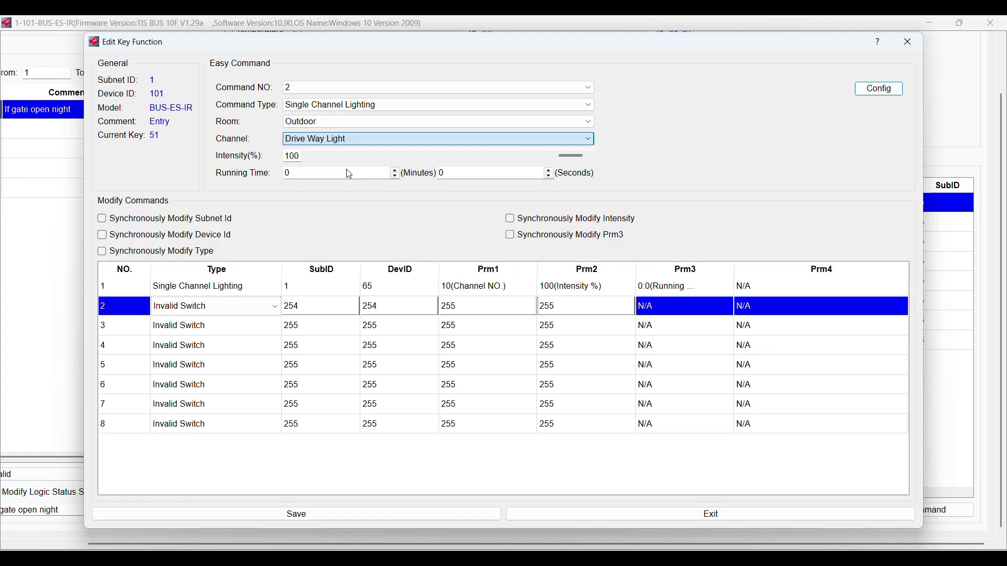
pyautogui.click(879, 89)
pyautogui.click(400, 515)
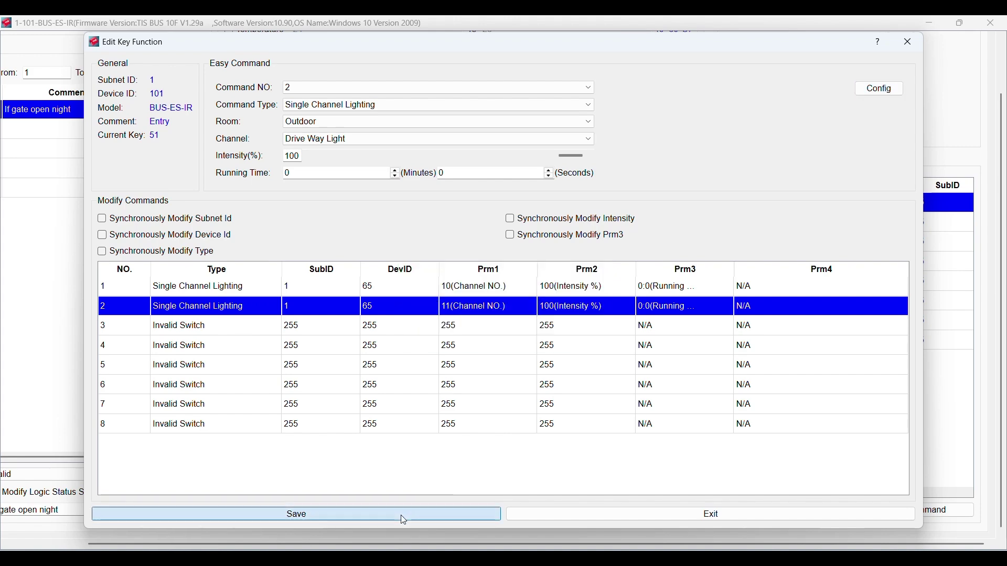
pyautogui.click(546, 510)
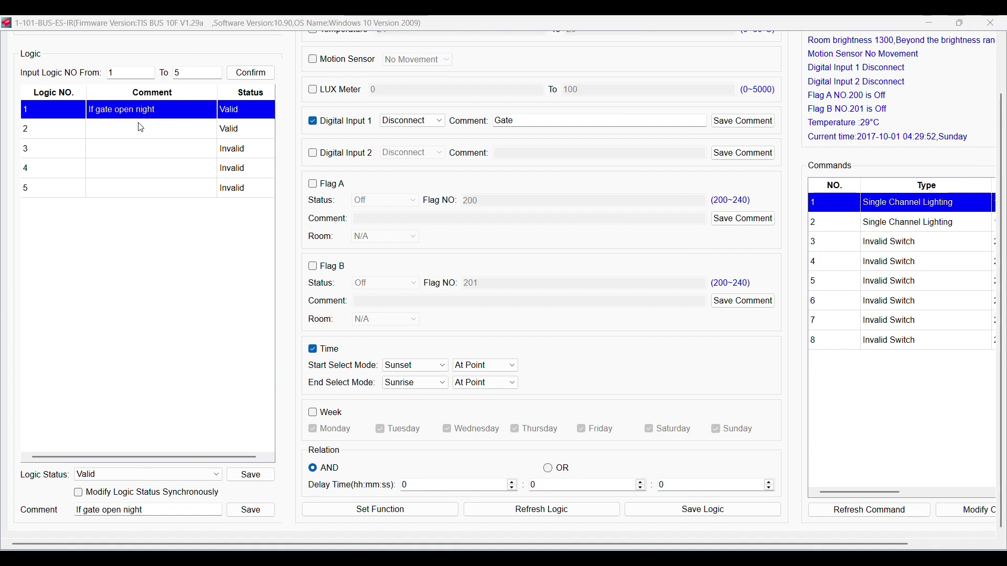
# Select logic 2 with the status Valid and save its comment as "Fountain on gate".
pyautogui.click(126, 128)
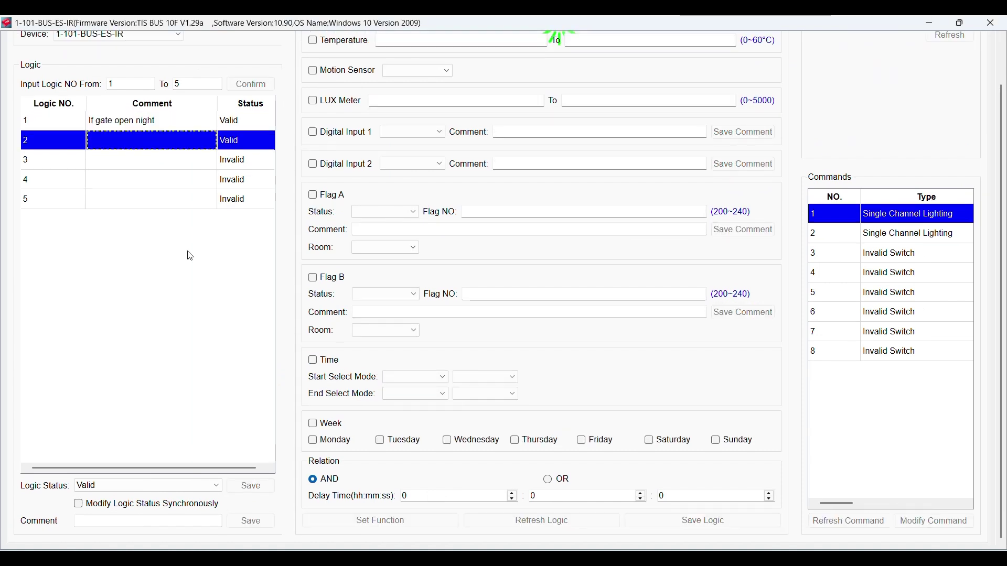
pyautogui.click(216, 486)
pyautogui.click(216, 487)
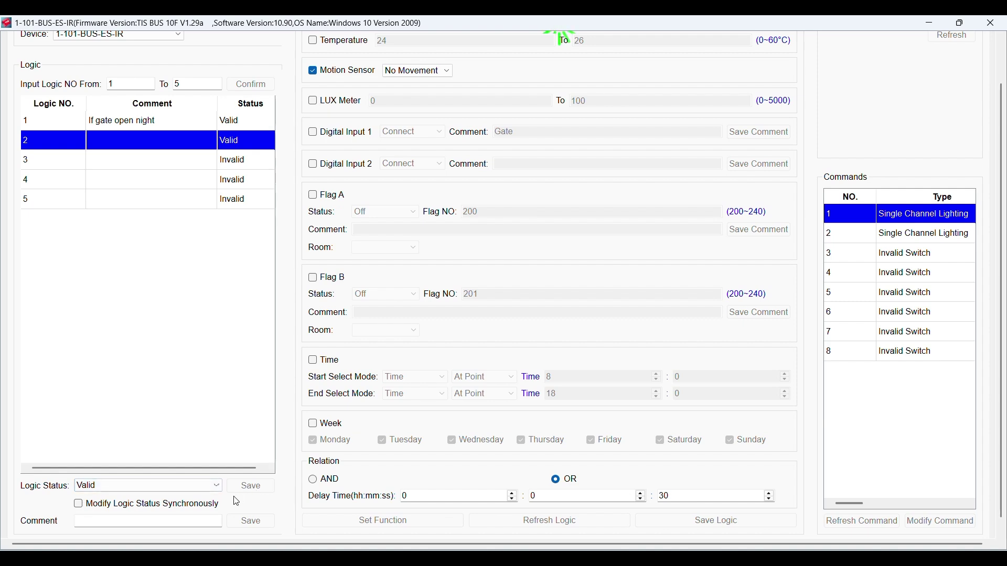
pyautogui.click(132, 518)
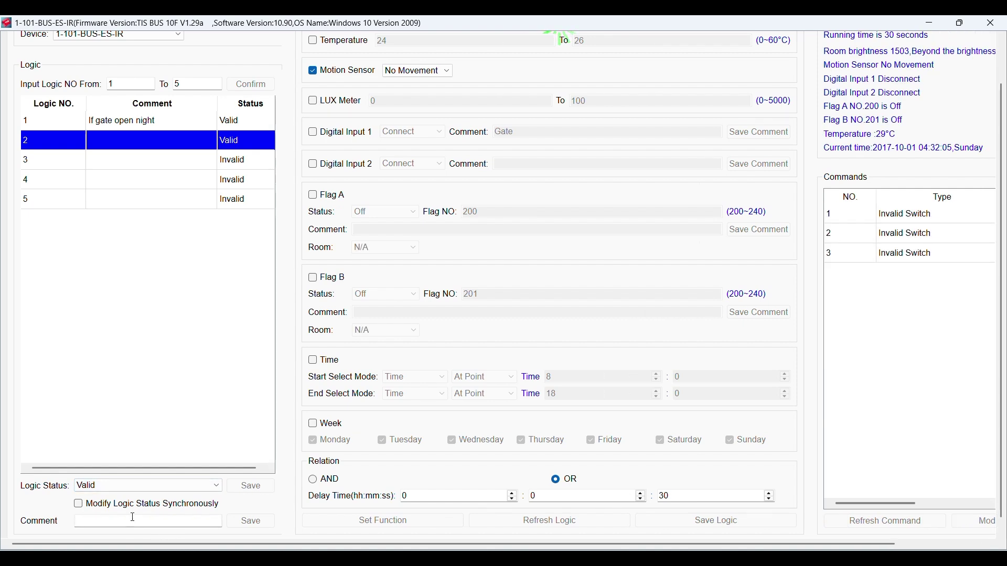
pyautogui.write('Fountain on gate')
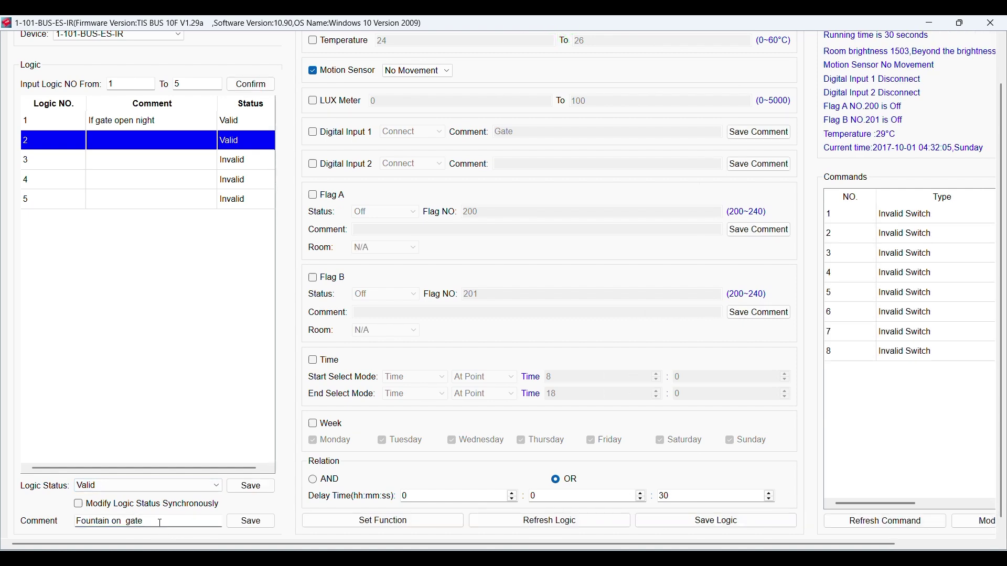
pyautogui.doubleClick(118, 522)
pyautogui.click(270, 522)
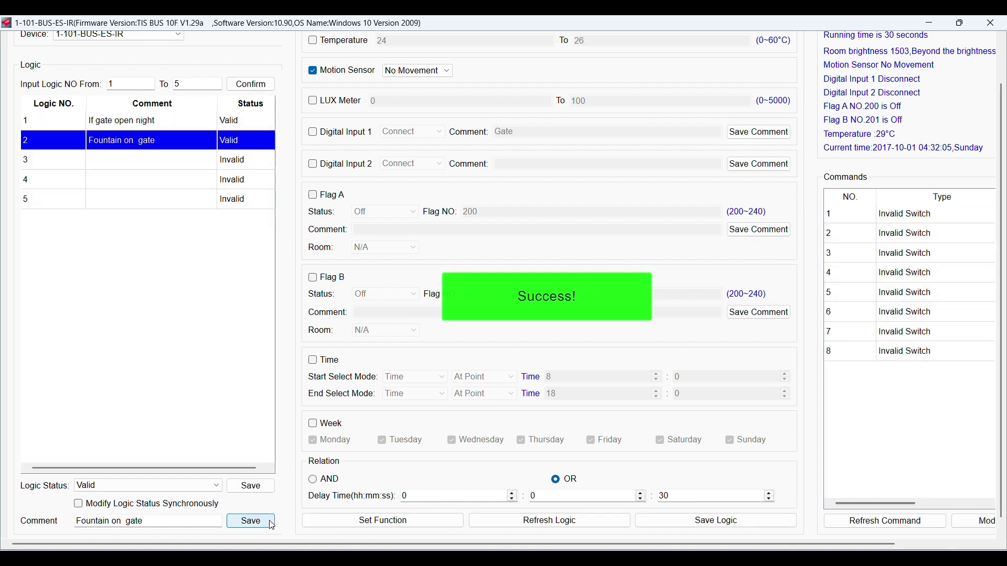
# Replace logic 2's motion sensor condition with Digital Input 1 set to Disconnect, set the delay seconds to 0, and save the logic.
pyautogui.click(371, 74)
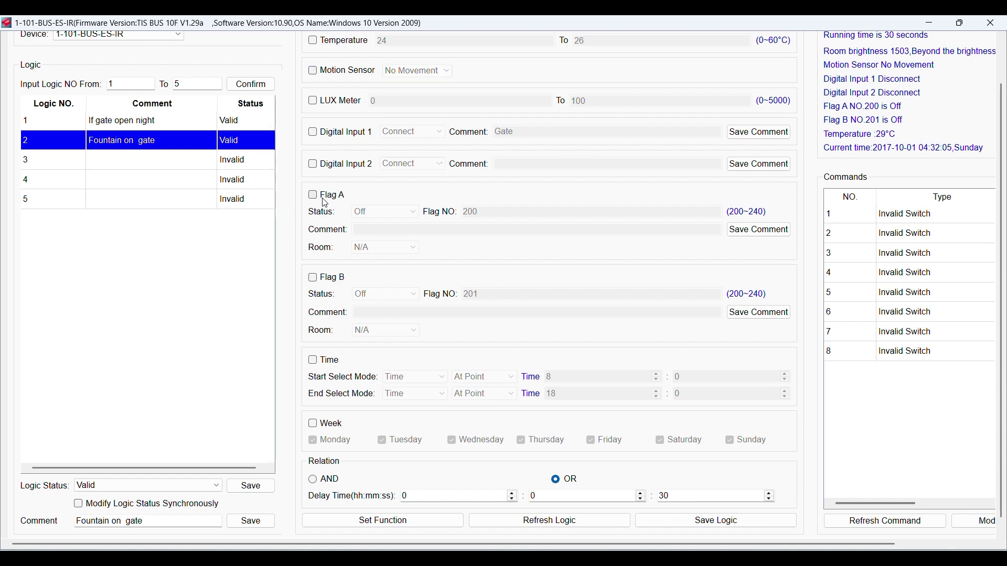
pyautogui.click(318, 135)
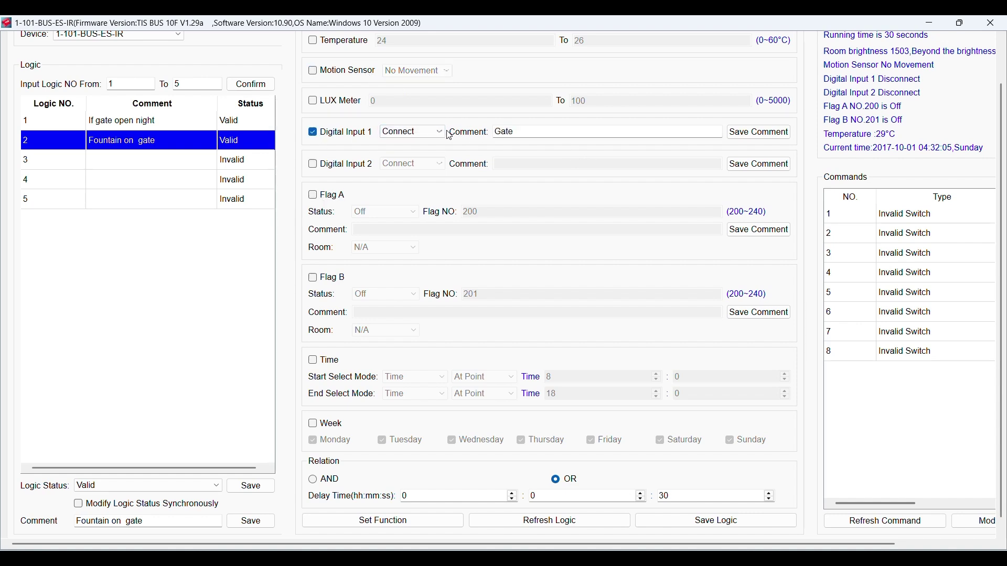
pyautogui.click(445, 134)
pyautogui.click(416, 152)
pyautogui.doubleClick(675, 496)
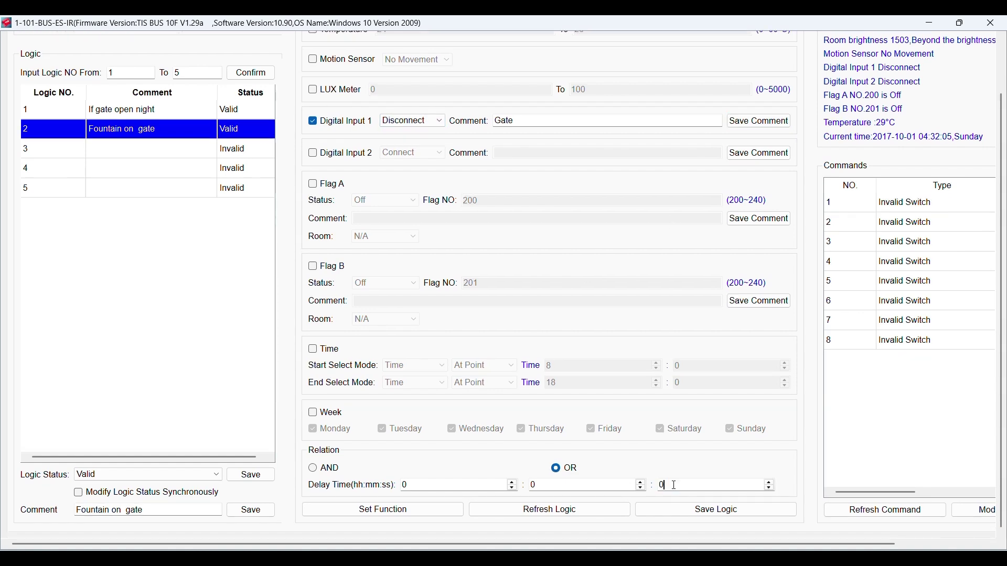
pyautogui.click(700, 511)
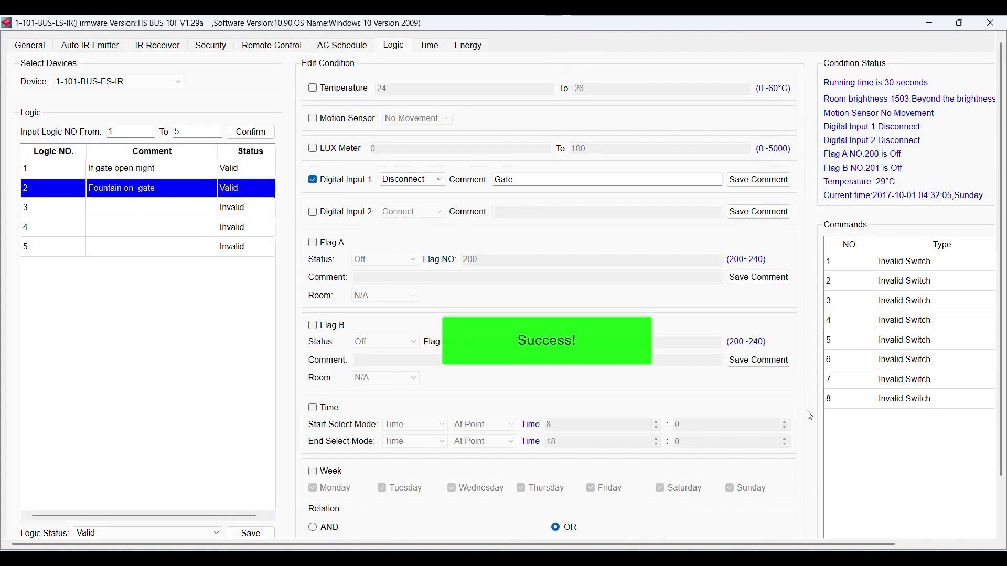
# Configure command 1 of logic 2 as Single Channel Lighting for the Outdoor room's Fountain channel, and save it.
pyautogui.doubleClick(910, 328)
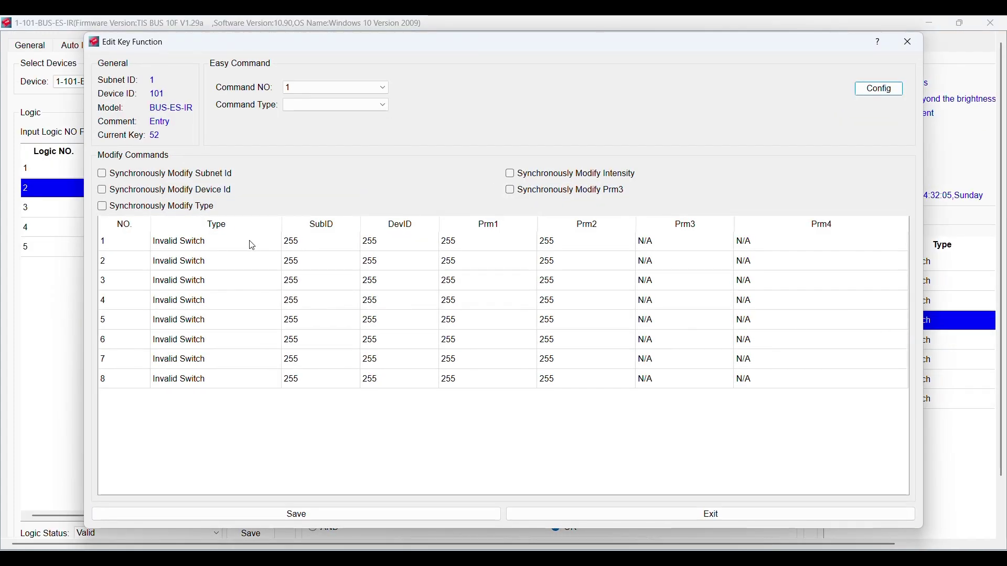
pyautogui.click(335, 87)
pyautogui.click(320, 97)
pyautogui.click(335, 105)
pyautogui.click(329, 116)
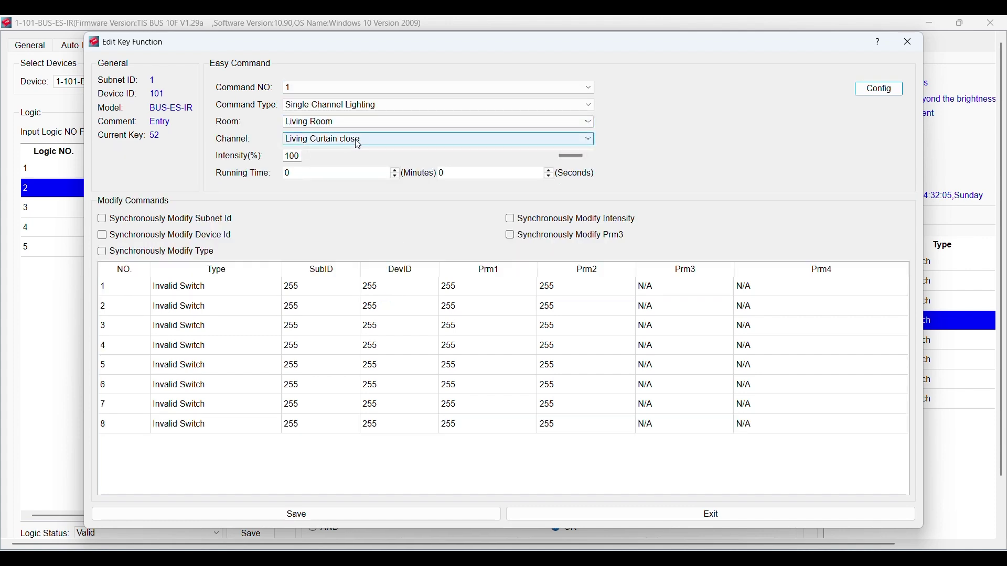
pyautogui.click(336, 121)
pyautogui.click(309, 161)
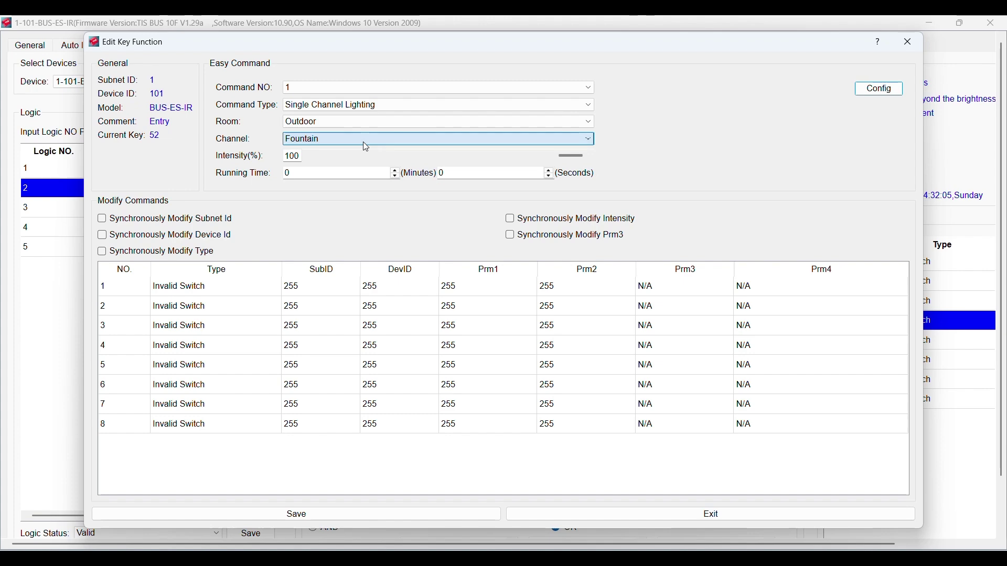
pyautogui.click(881, 88)
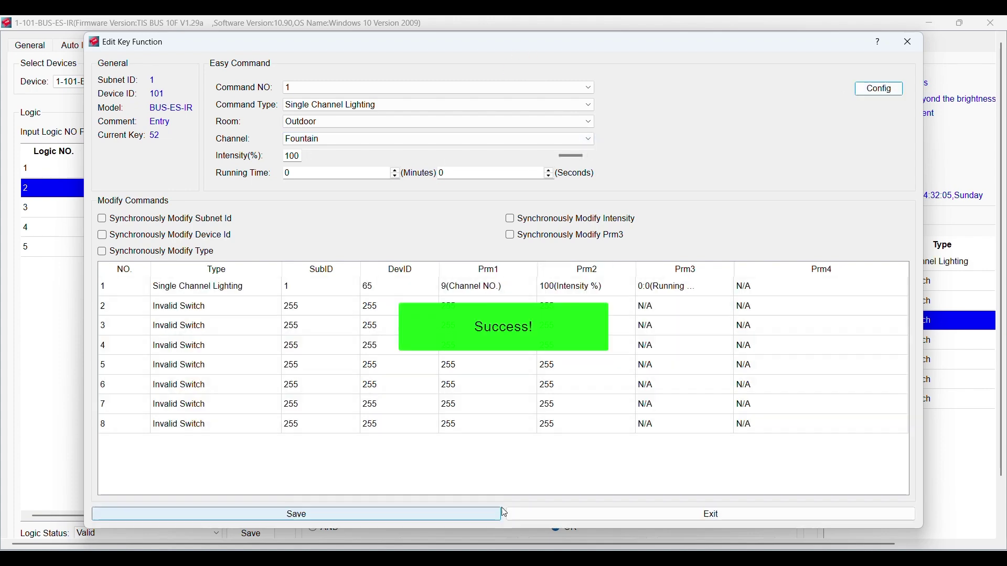
pyautogui.click(502, 513)
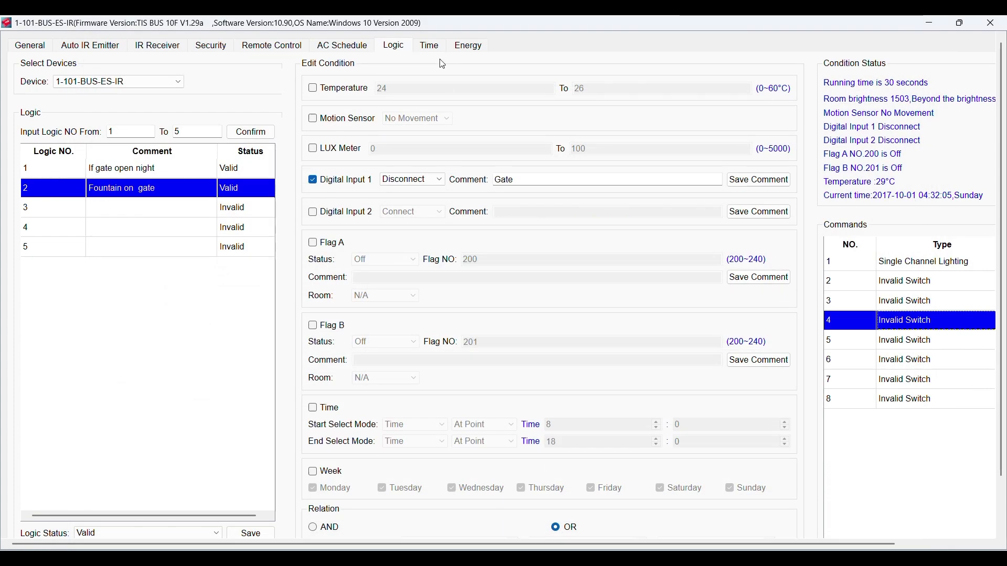
# Save logic 3 with the status Valid and the comment "Gate open for 5 minu".
pyautogui.click(165, 212)
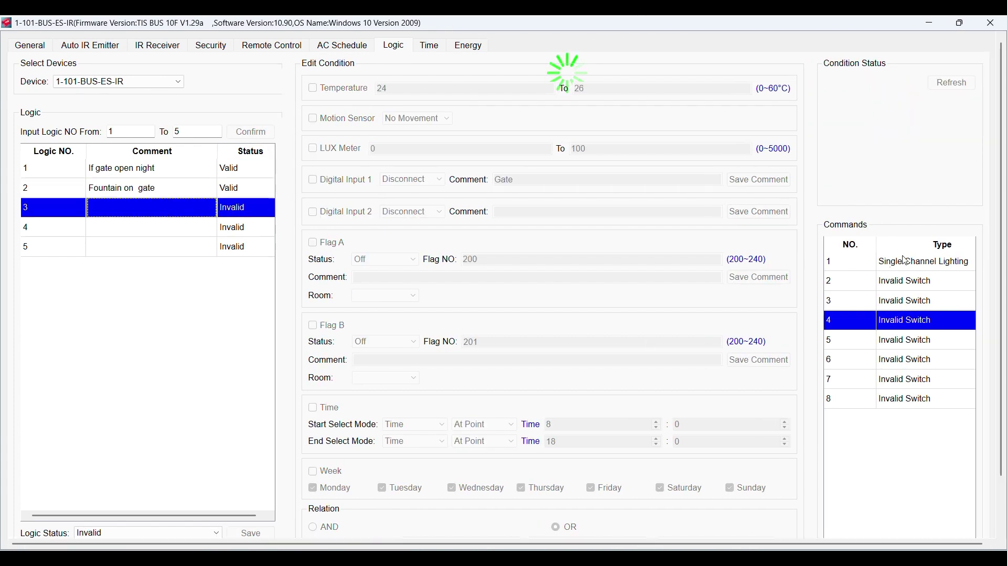
pyautogui.scroll(-1, 1002, 251)
pyautogui.click(152, 476)
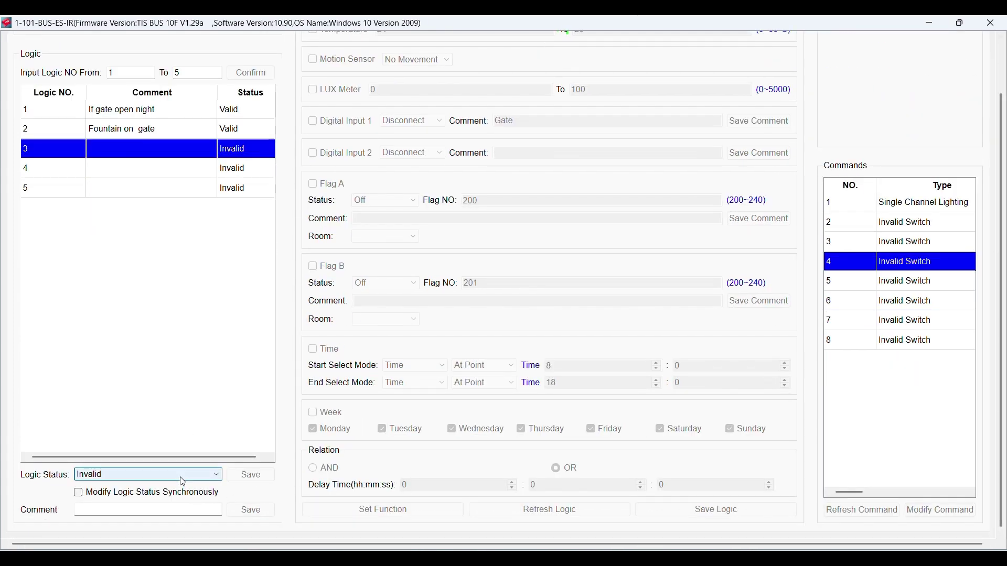
pyautogui.click(135, 495)
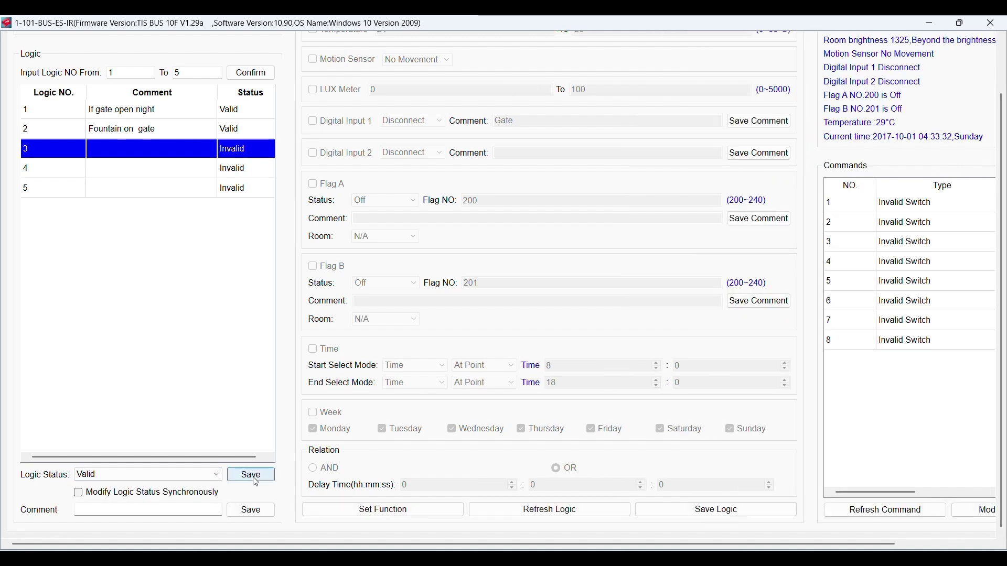
pyautogui.click(251, 475)
pyautogui.click(168, 511)
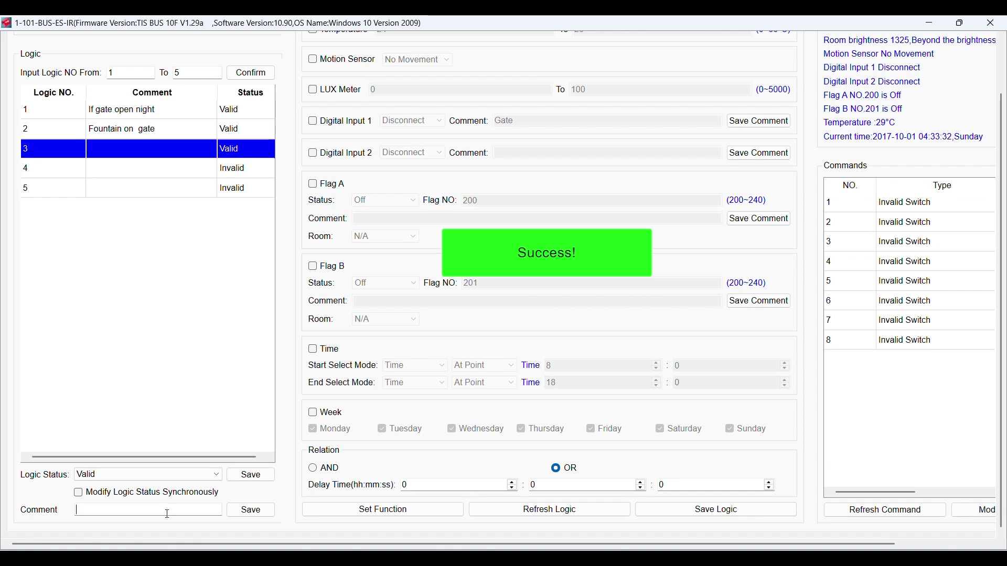
pyautogui.write('Gate open for 5 minu')
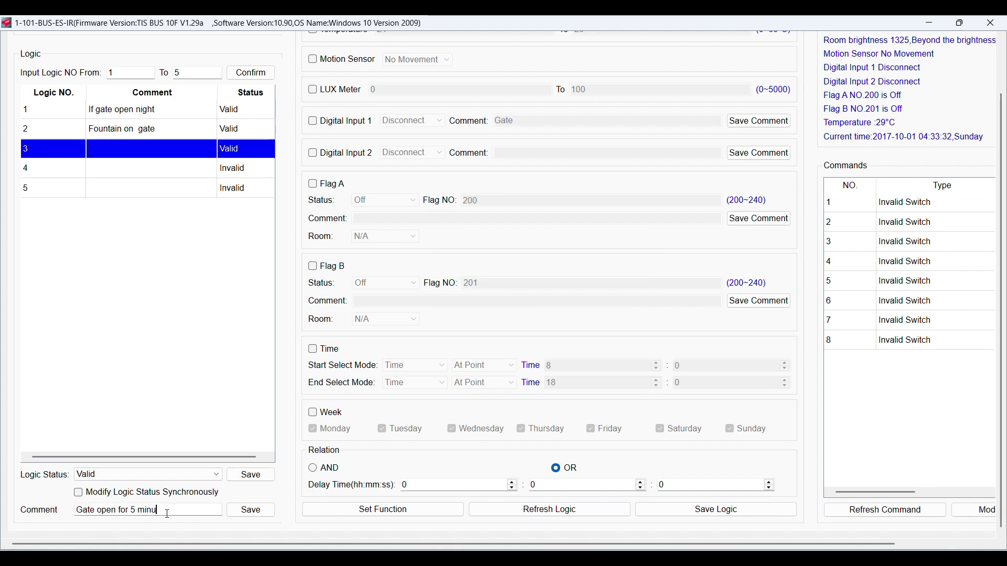
pyautogui.click(267, 513)
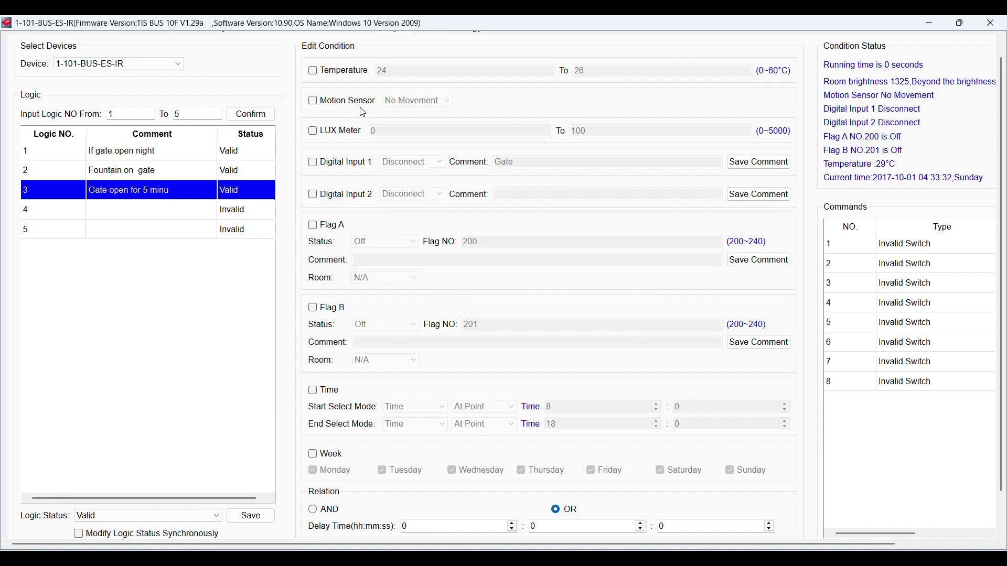
# Enable Digital Input 1 with the state Disconnect as the condition of logic 3, and save the logic.
pyautogui.click(313, 164)
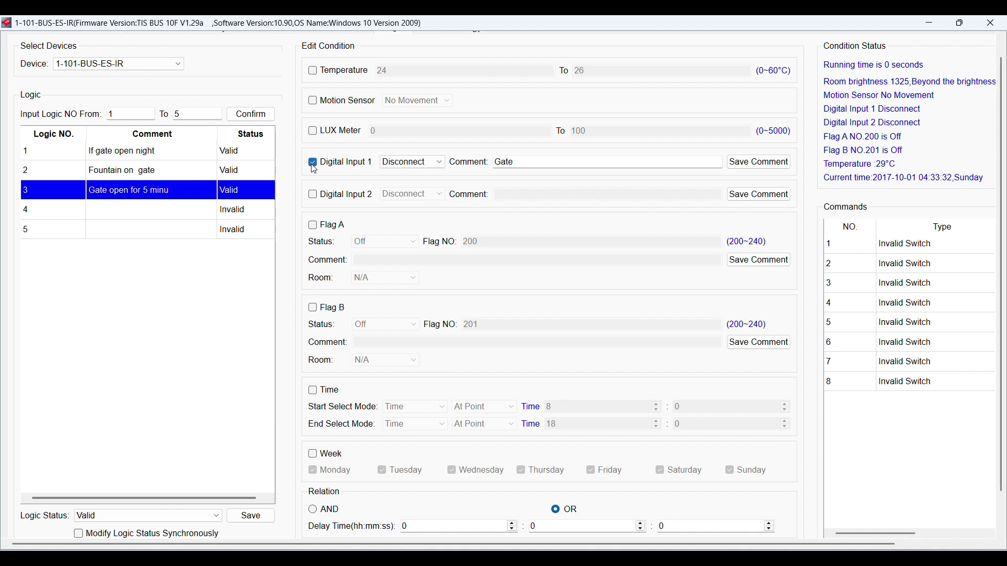
pyautogui.click(414, 163)
pyautogui.click(412, 173)
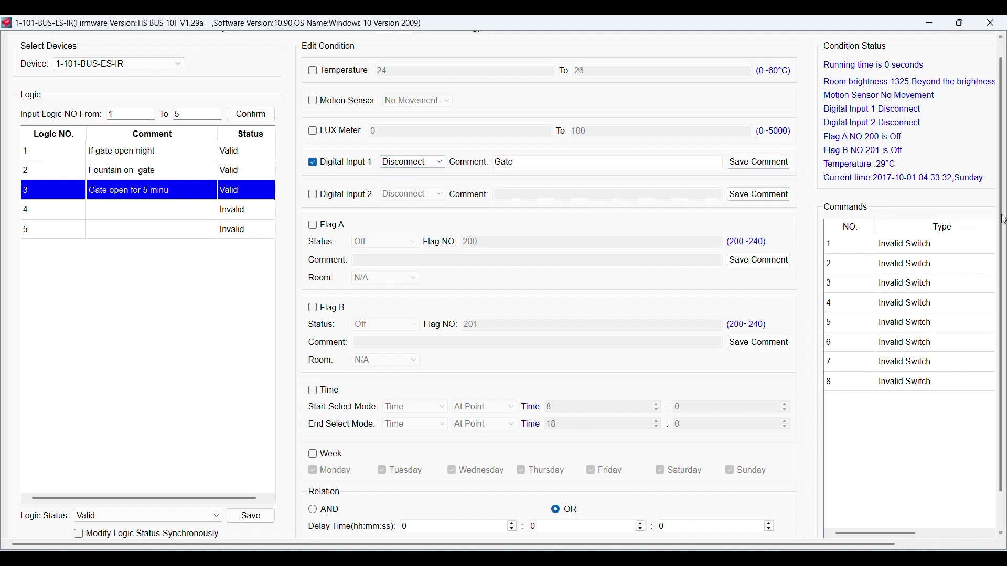
pyautogui.scroll(-1, 650, 499)
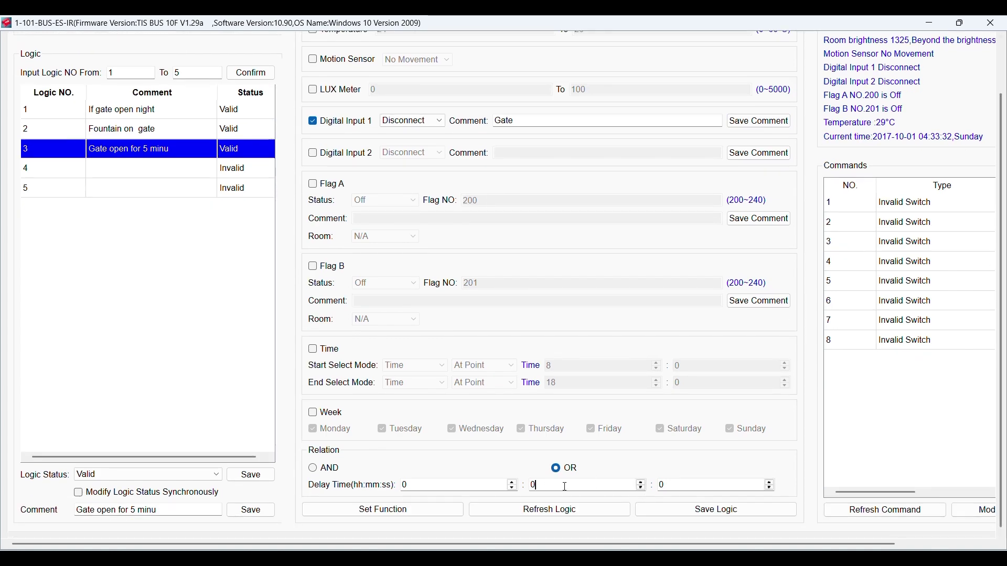
pyautogui.click(716, 510)
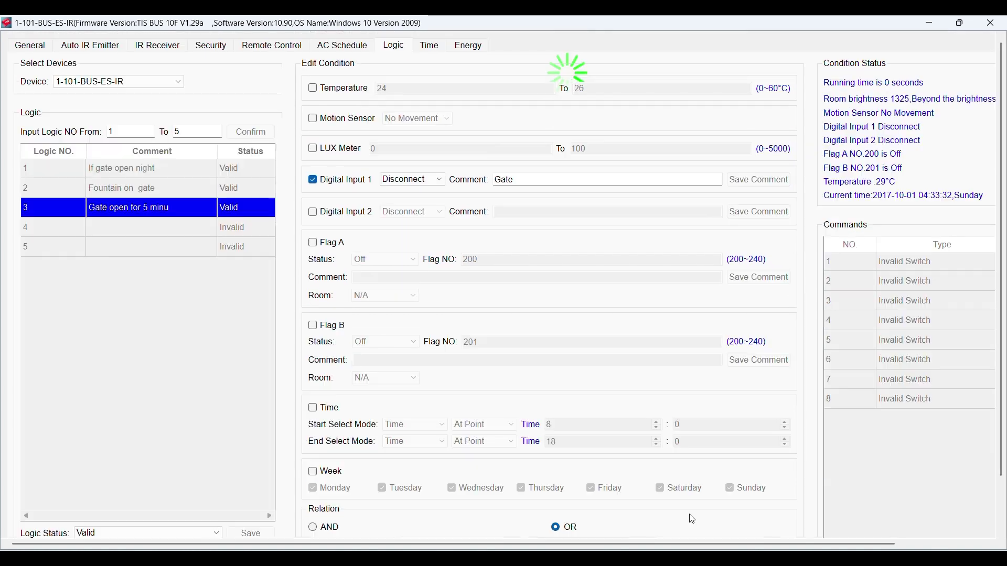
# Configure command 1 of logic 3 as Single Channel Lighting for the Outdoor room's Fountain channel at 0% intensity.
pyautogui.doubleClick(933, 284)
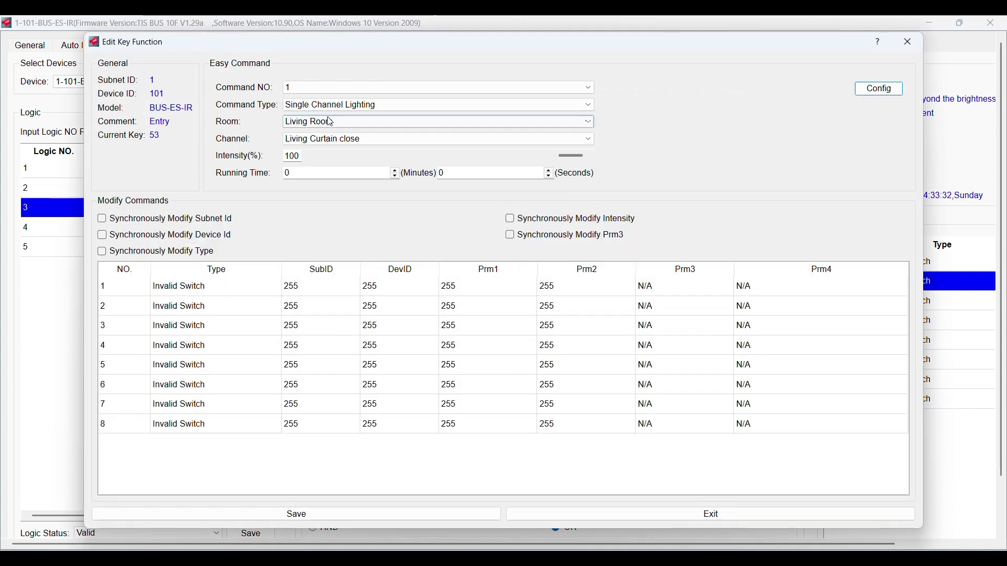
pyautogui.click(336, 121)
pyautogui.click(336, 159)
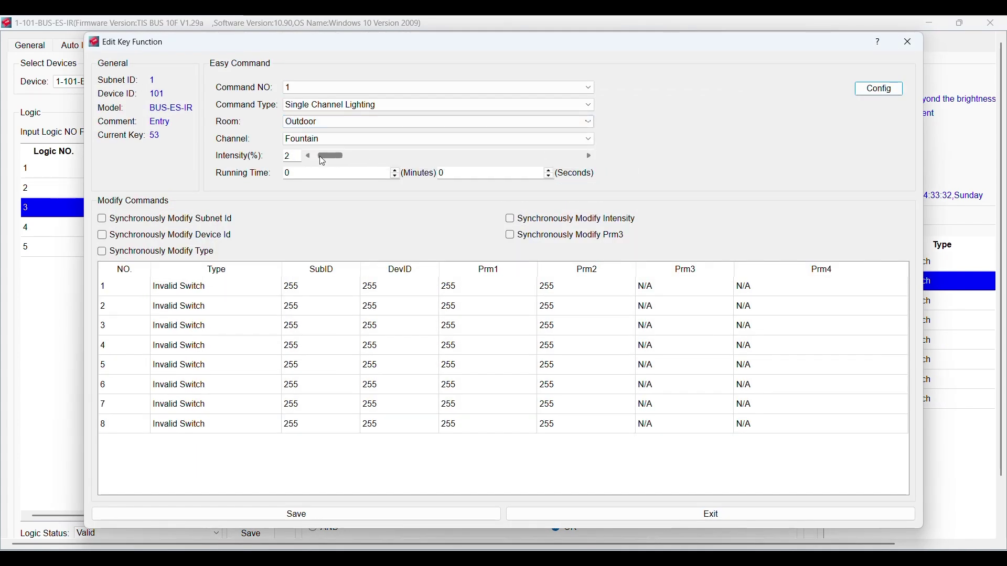
pyautogui.click(879, 89)
# Configure command 2 of logic 3 as Single Channel Lighting for the Outdoor room's Fountain Light channel at 0% intensity.
pyautogui.click(361, 104)
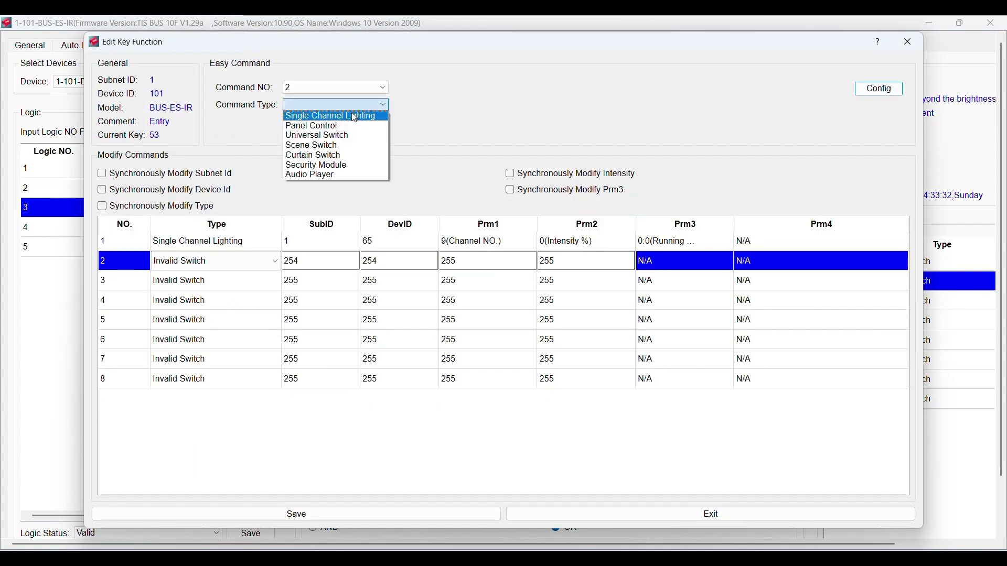
pyautogui.click(354, 118)
pyautogui.click(335, 121)
pyautogui.click(329, 157)
pyautogui.click(342, 139)
pyautogui.click(339, 160)
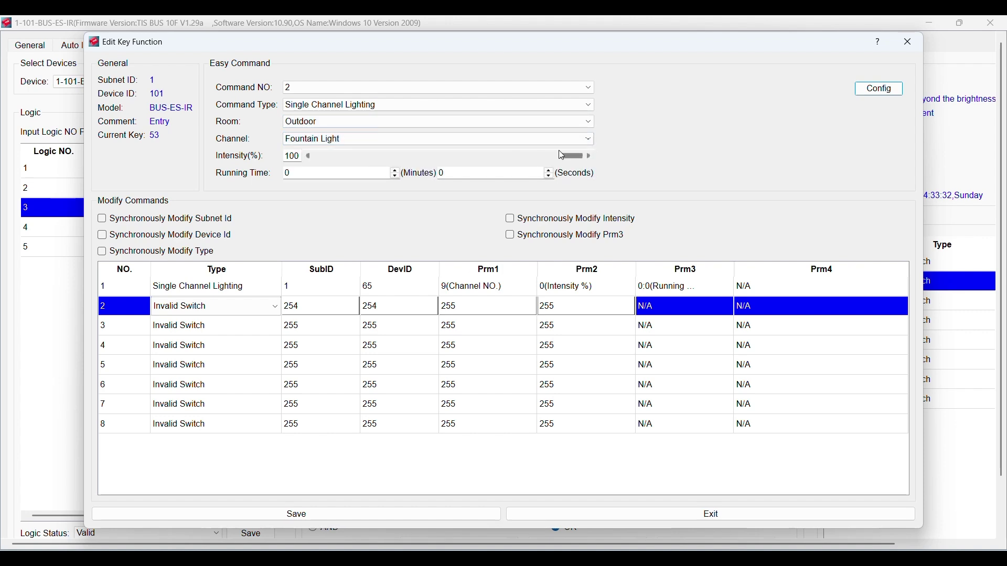
pyautogui.click(880, 89)
# Configure command 3 of logic 3 as Single Channel Lighting for Outdoor's Drive Way Light at 0% intensity, and close the command editor.
pyautogui.click(225, 326)
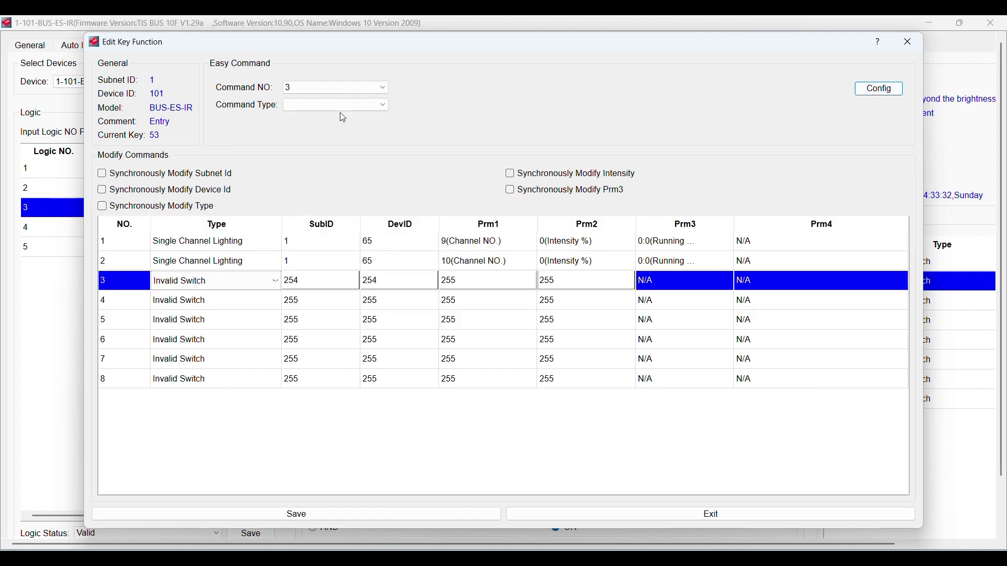
pyautogui.click(336, 105)
pyautogui.click(335, 116)
pyautogui.click(335, 121)
pyautogui.click(326, 160)
pyautogui.click(346, 138)
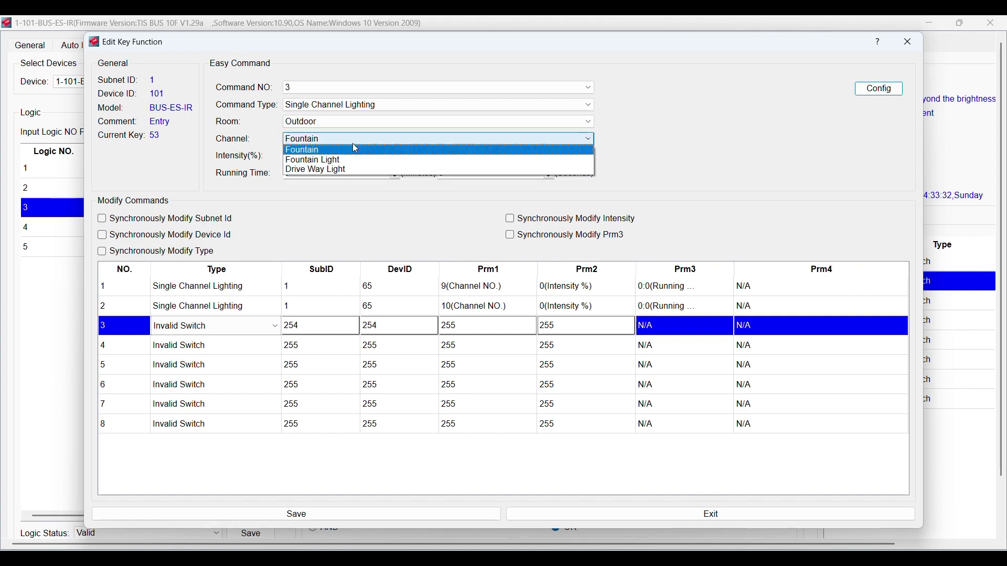
pyautogui.click(342, 170)
pyautogui.moveTo(576, 158); pyautogui.dragTo(315, 157)
pyautogui.click(879, 88)
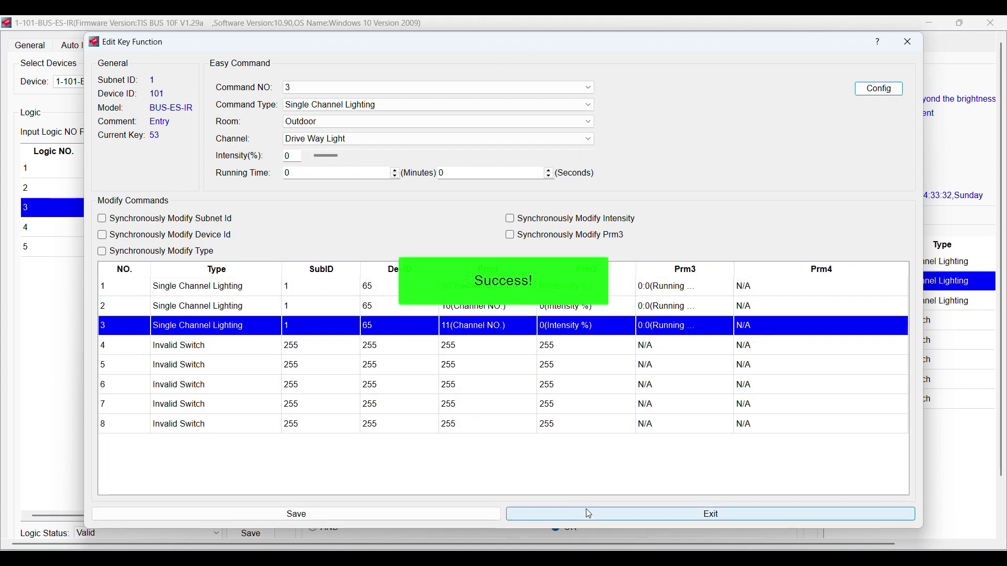
pyautogui.click(590, 515)
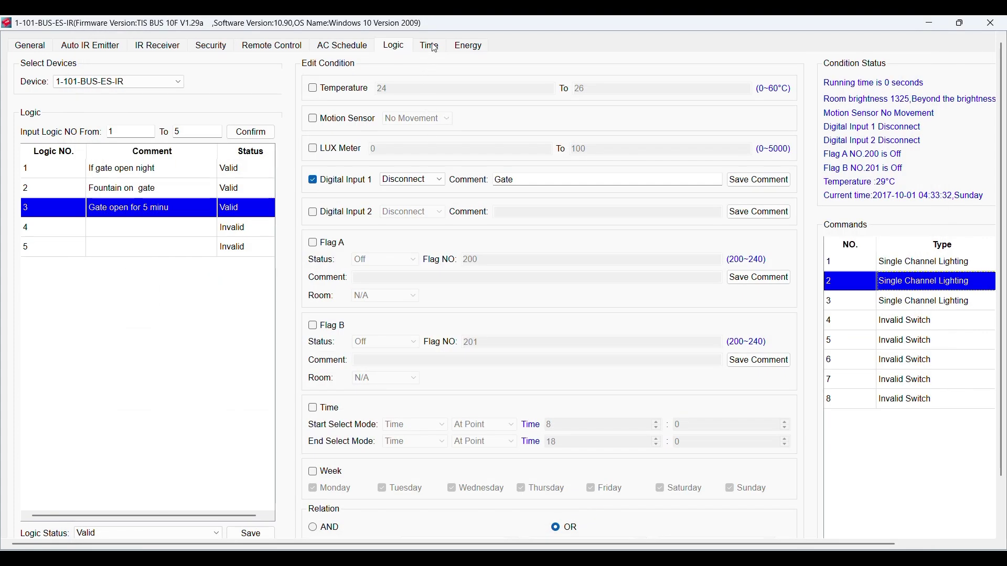
# Save logic 4 with the status Valid and the comment "Gate closed 5 min".
pyautogui.click(193, 228)
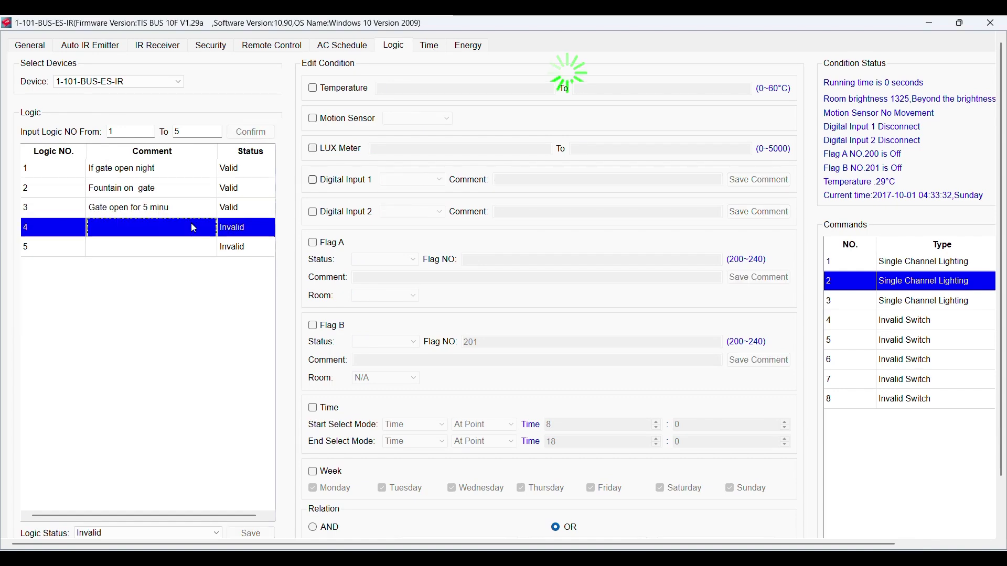
pyautogui.click(136, 533)
pyautogui.click(136, 503)
pyautogui.click(243, 486)
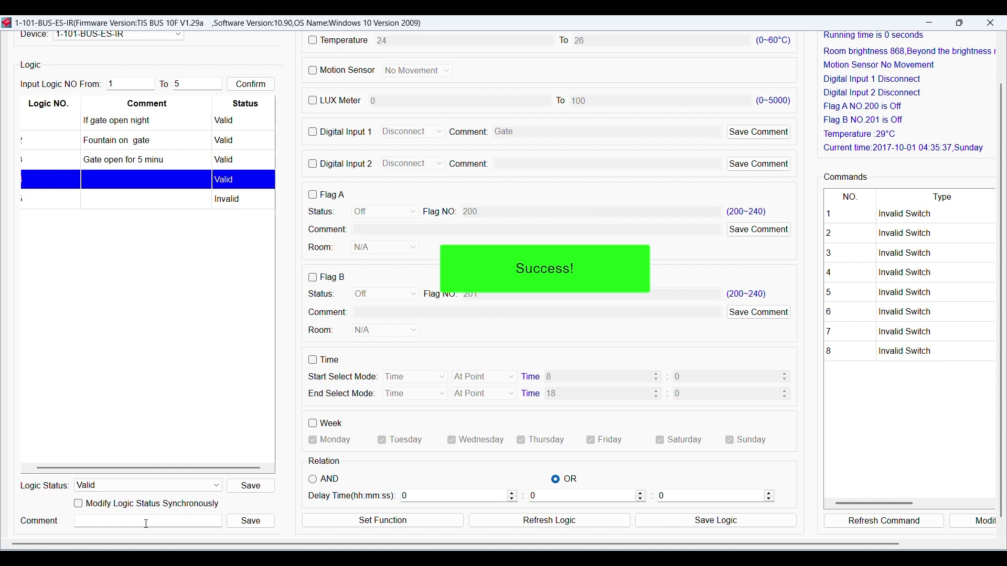
pyautogui.click(147, 524)
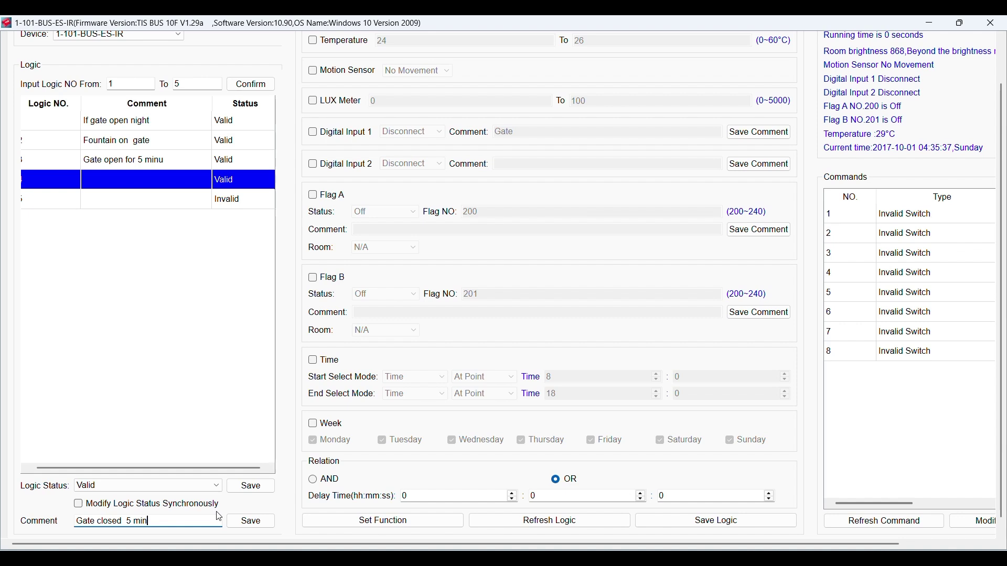
pyautogui.click(250, 521)
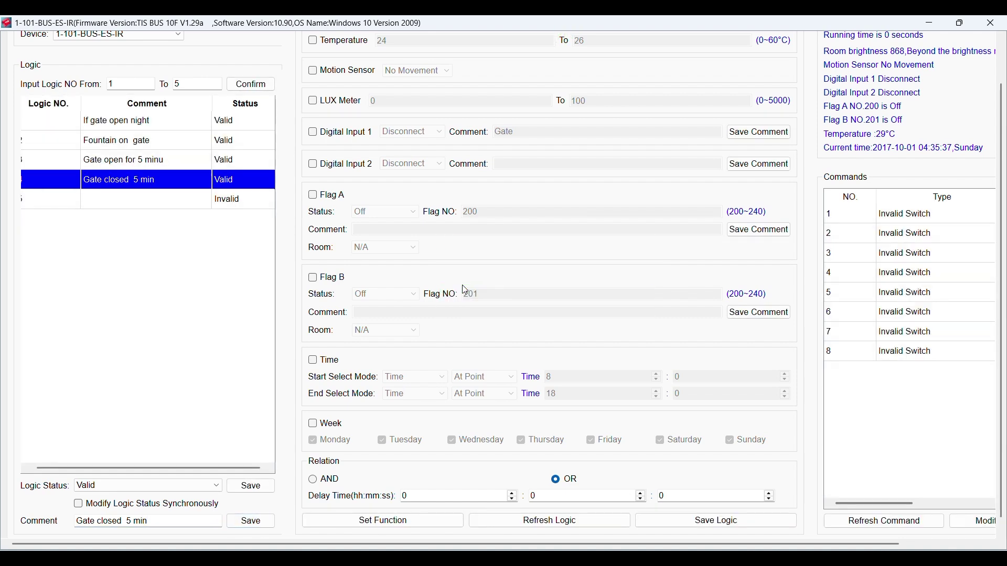
# Enable Digital Input 1 with the state Connect as logic 4's condition, with a delay of 5 minutes, and save it.
pyautogui.click(320, 133)
pyautogui.click(441, 132)
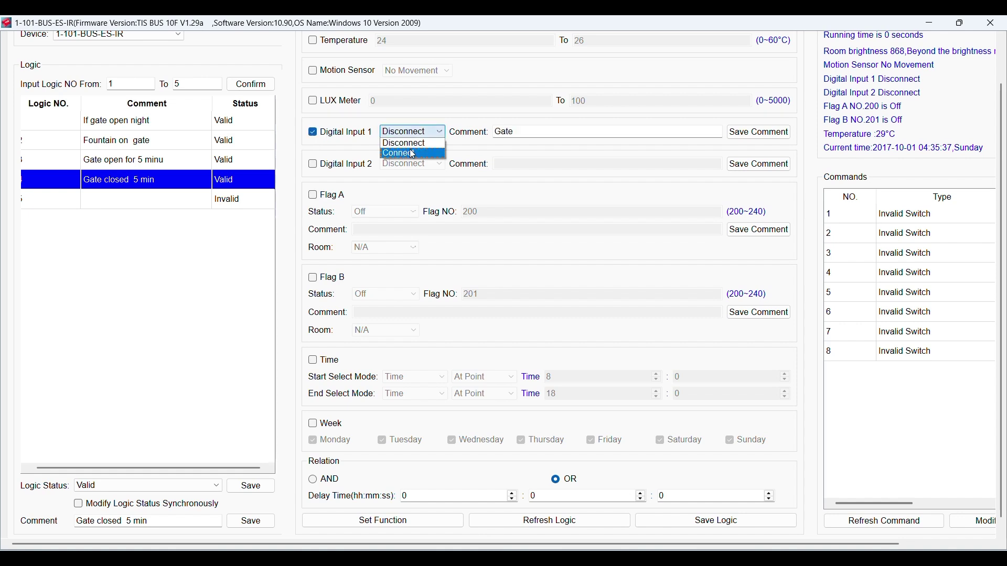
pyautogui.click(756, 138)
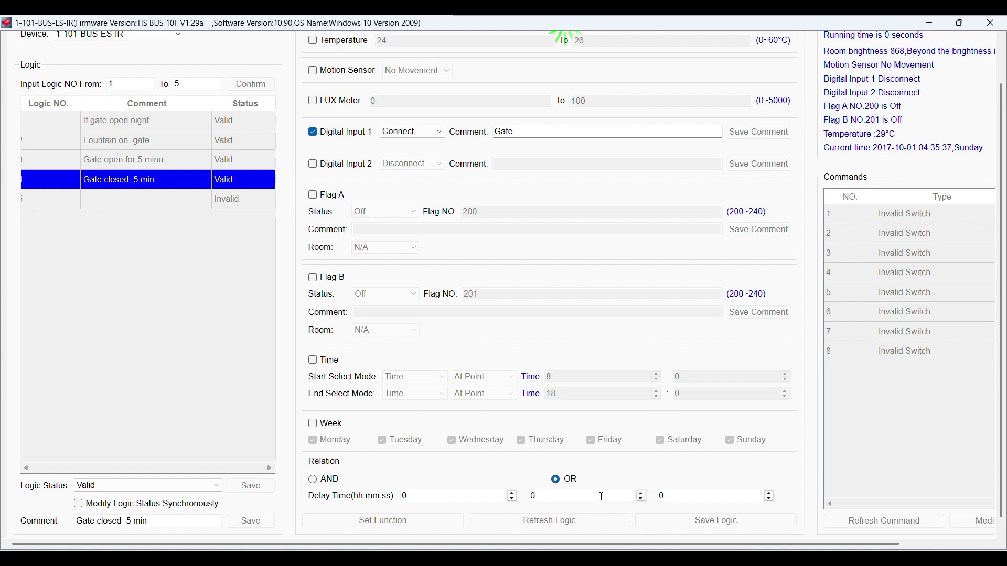
# Configure command 1 of logic 4 as Single Channel Lighting for the Outdoor room's Fountain channel at 0% intensity.
pyautogui.scroll(2, 629, 509)
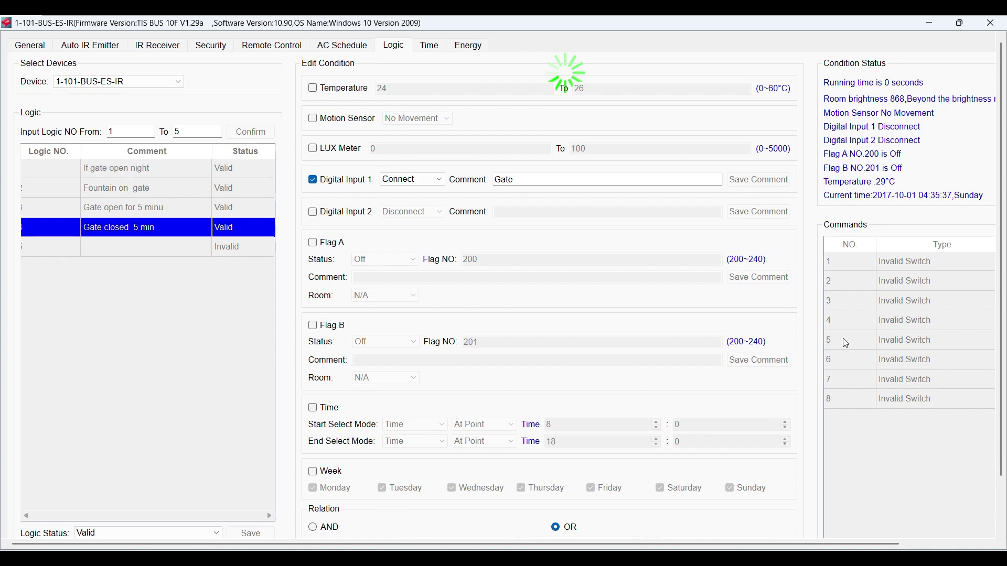
pyautogui.scroll(-2, 845, 335)
pyautogui.doubleClick(885, 257)
pyautogui.click(319, 106)
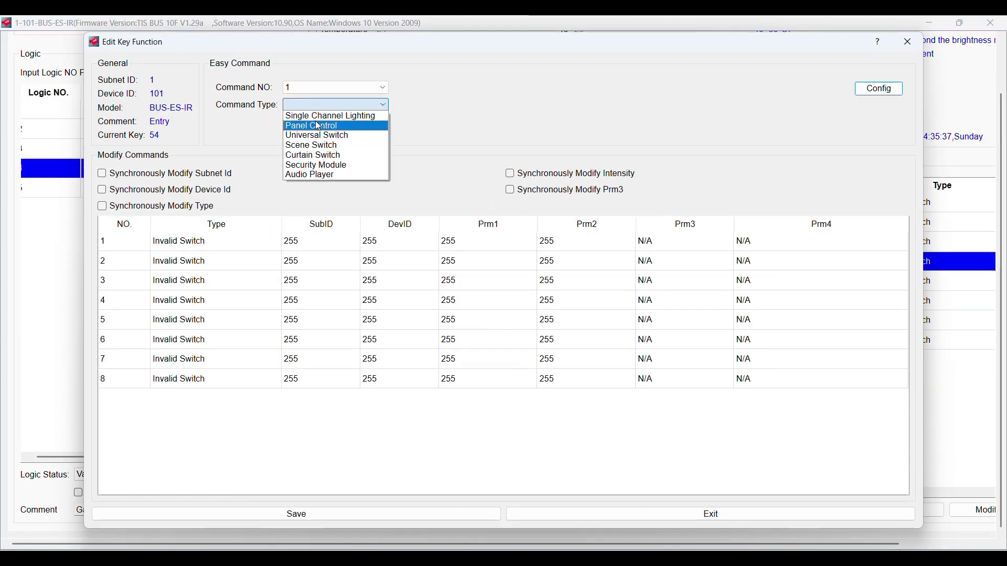
pyautogui.click(316, 112)
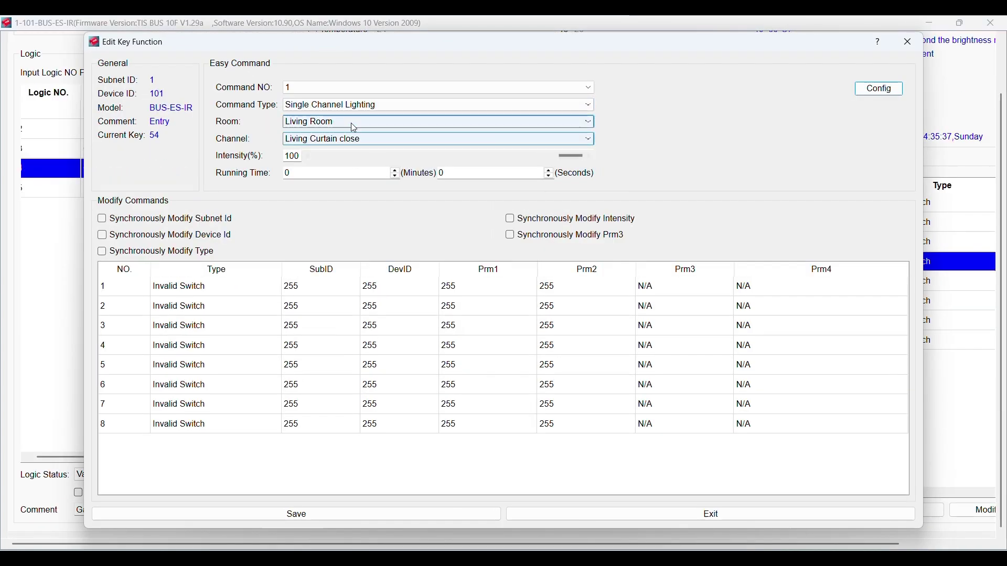
pyautogui.click(350, 123)
pyautogui.click(342, 162)
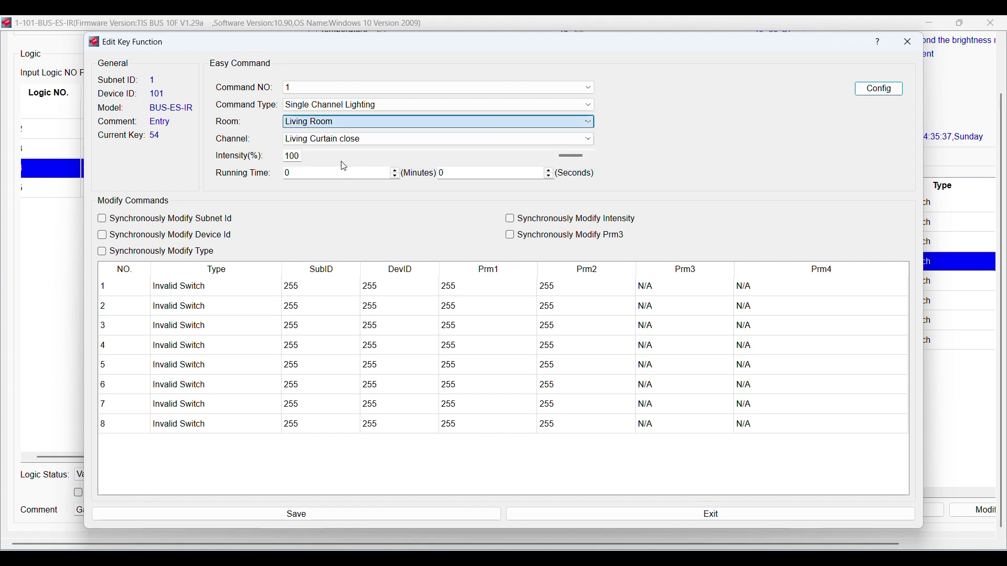
pyautogui.click(376, 141)
pyautogui.click(487, 140)
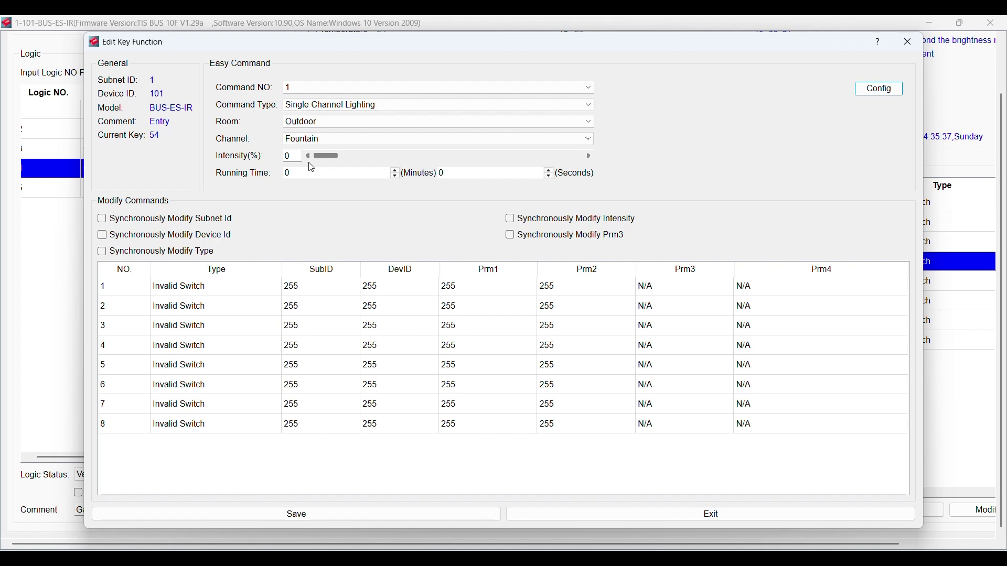
pyautogui.click(879, 89)
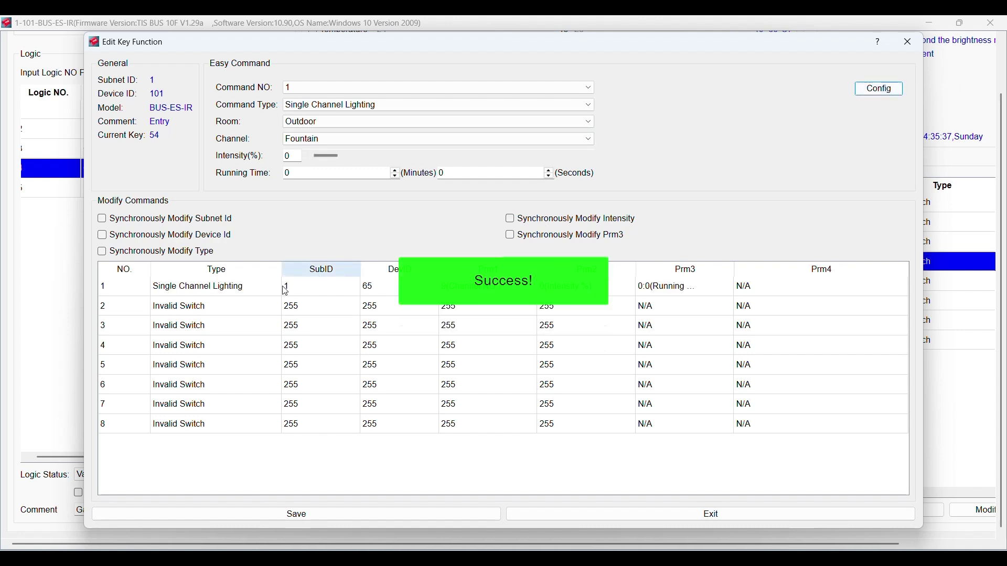
# Configure command 2 of logic 4 as Single Channel Lighting for the Outdoor room's Fountain Light channel at 0% intensity.
pyautogui.click(341, 105)
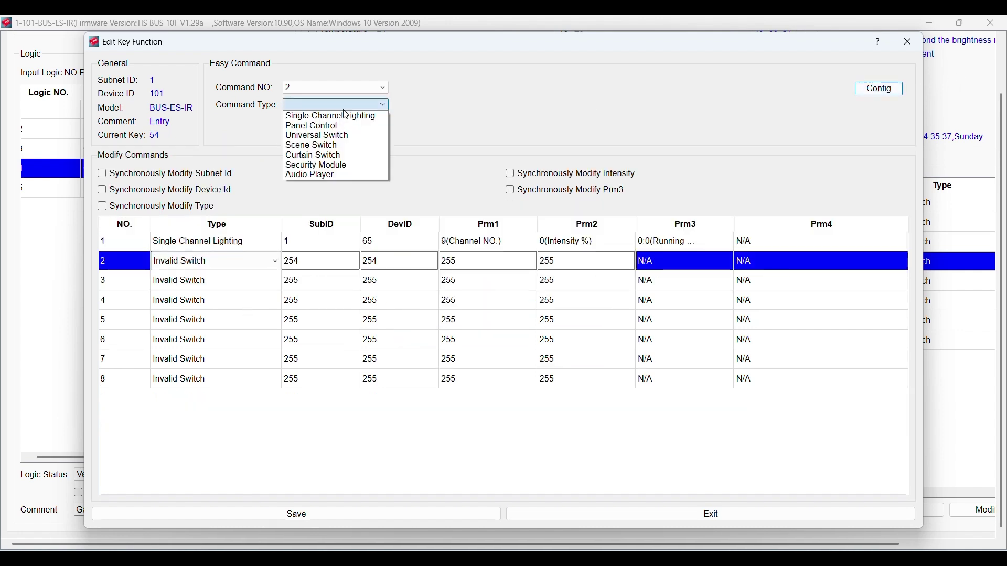
pyautogui.click(348, 117)
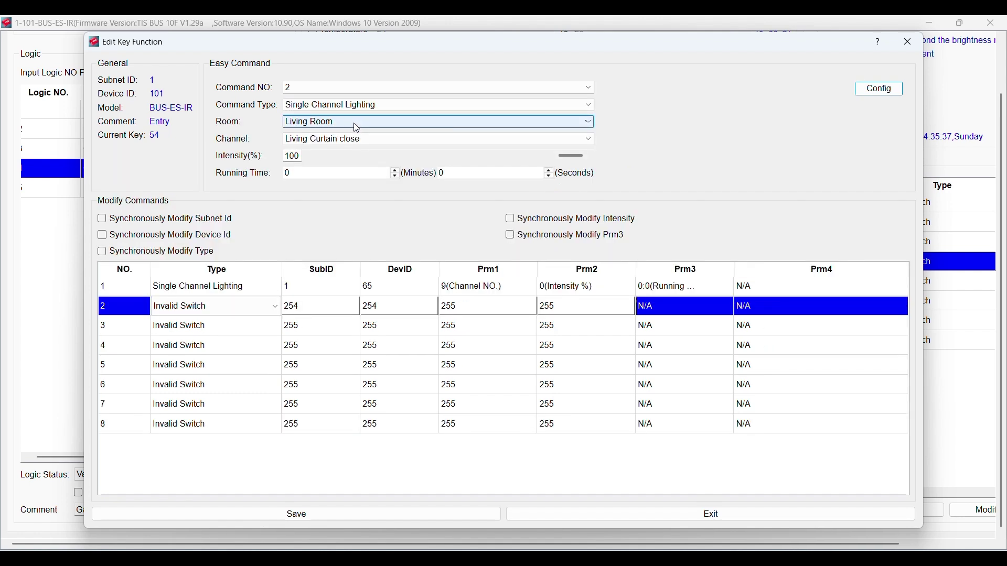
pyautogui.click(354, 124)
pyautogui.click(330, 162)
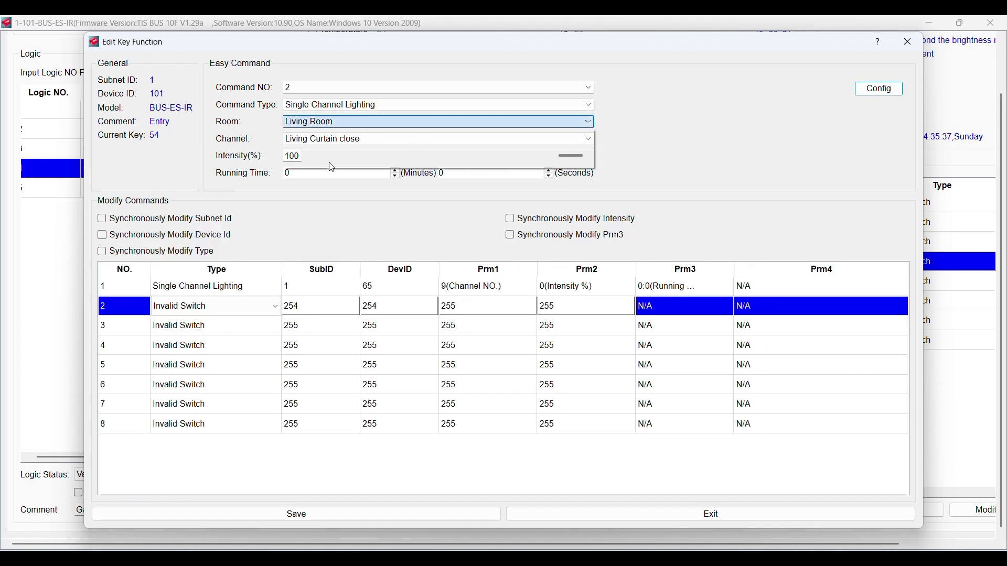
pyautogui.click(356, 141)
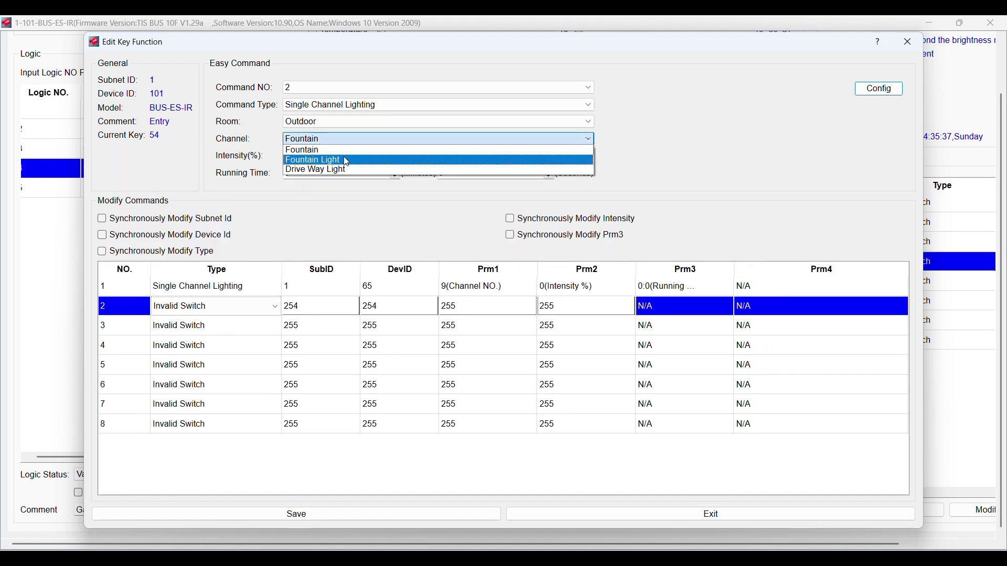
pyautogui.click(344, 158)
pyautogui.moveTo(563, 155); pyautogui.dragTo(310, 164)
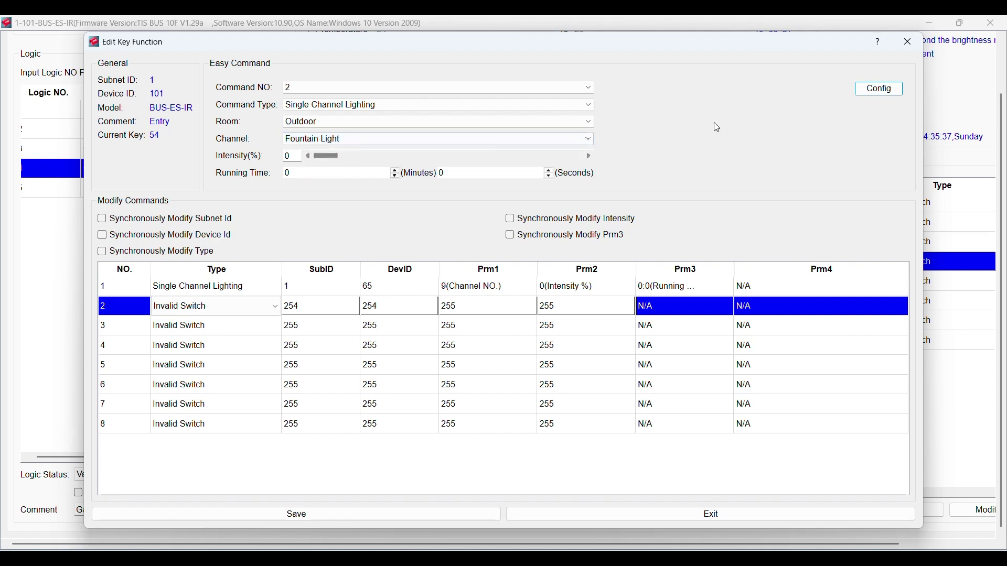
pyautogui.click(880, 90)
# Configure command 3 of logic 4 as Single Channel Lighting for Outdoor's Drive Way Light at 0% intensity, then save and close the command editor.
pyautogui.click(371, 88)
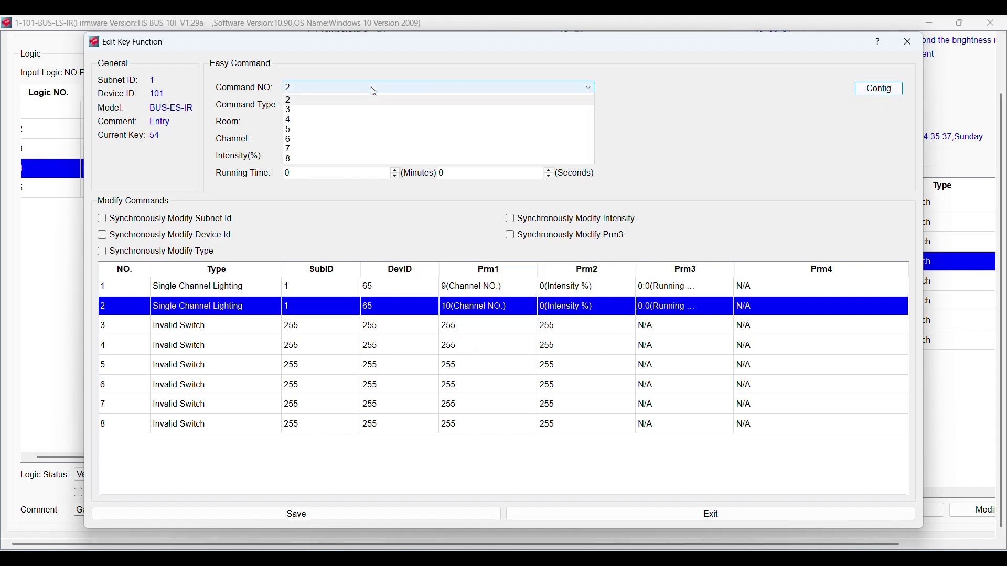
pyautogui.click(348, 119)
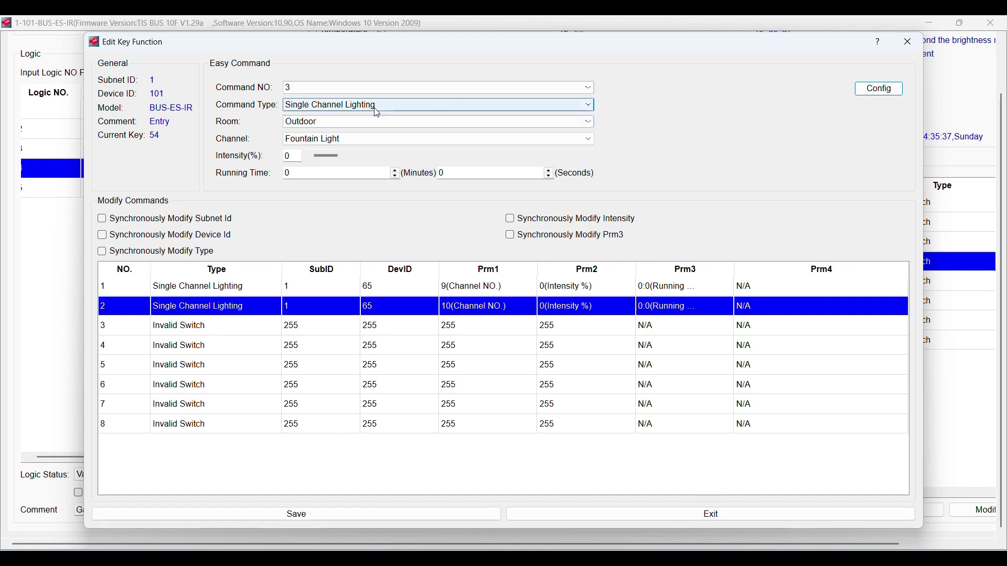
pyautogui.click(378, 139)
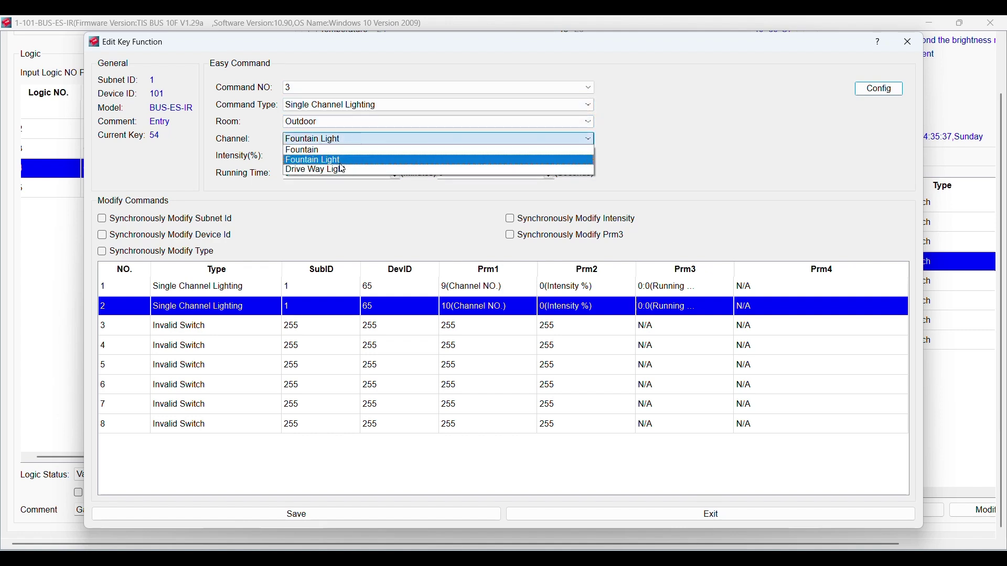
pyautogui.click(425, 166)
pyautogui.click(880, 88)
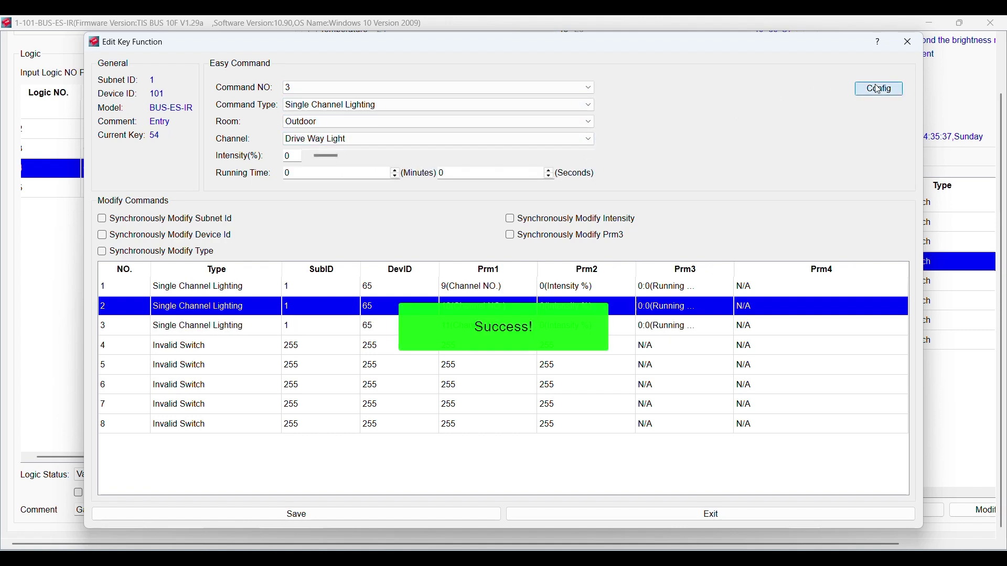
pyautogui.click(309, 331)
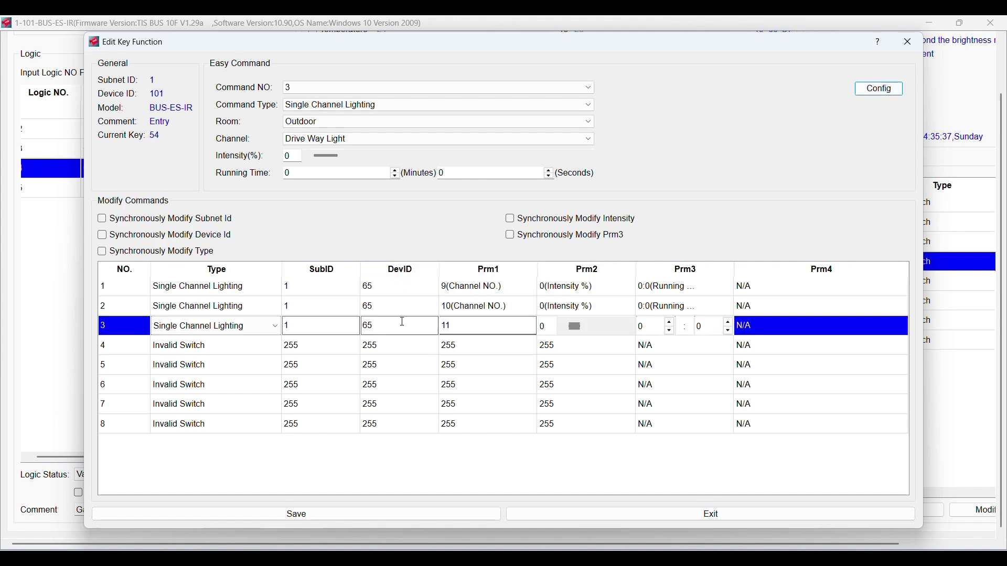
pyautogui.click(360, 518)
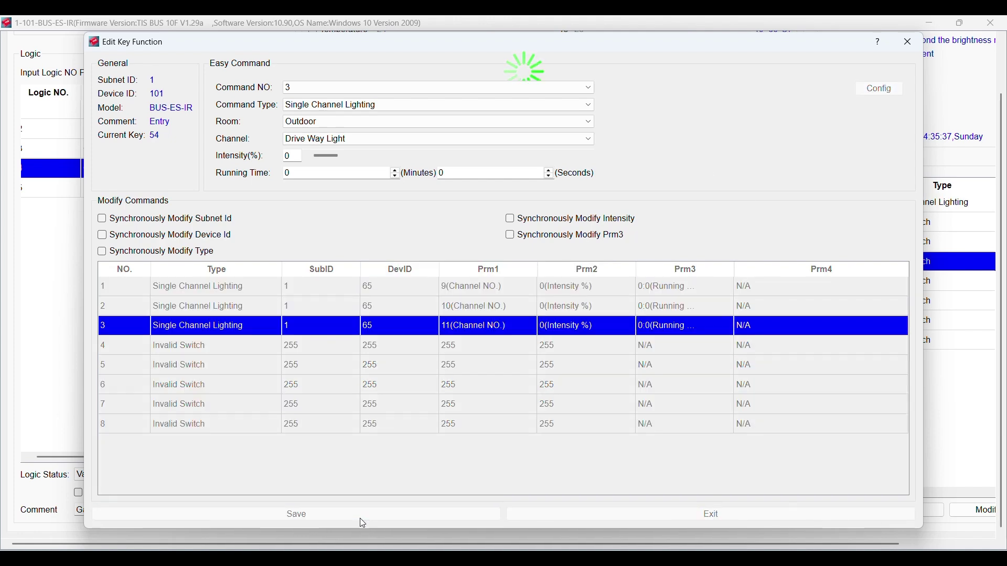
pyautogui.click(653, 512)
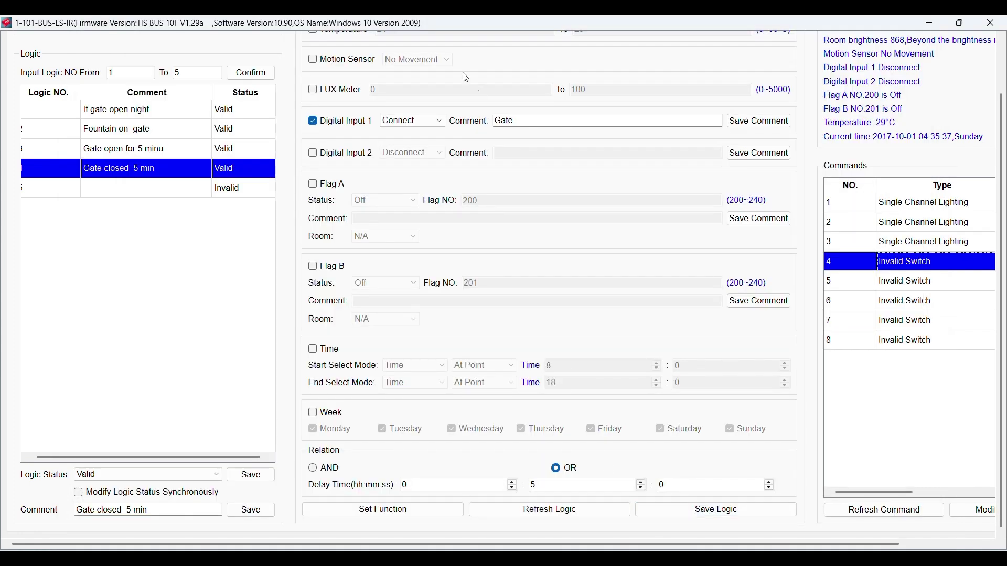